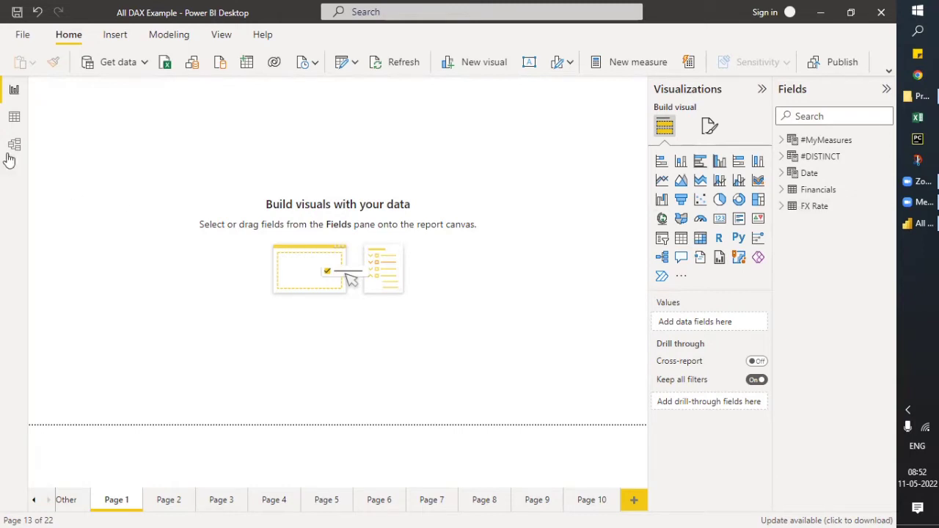
Switch from the blank report page to Data view to see the model's tables.
left_click(14, 121)
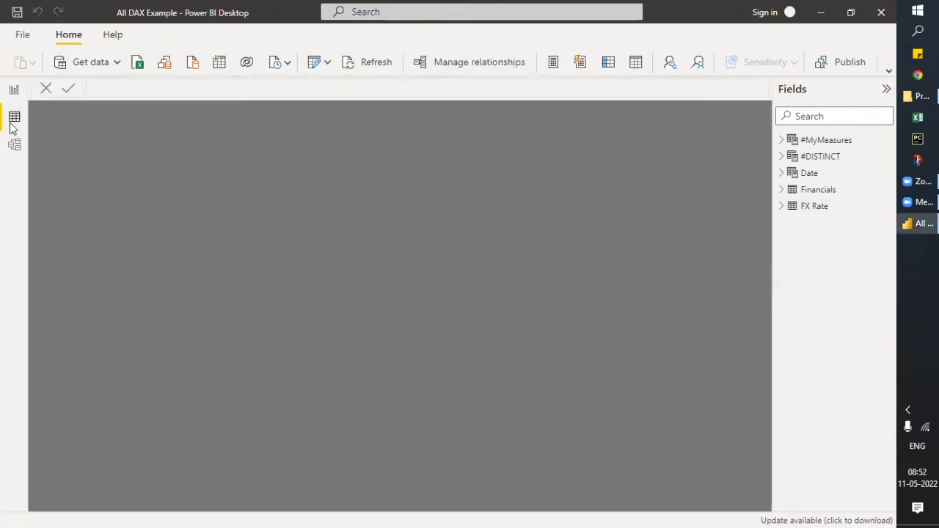
Browse the Financials table and its Country column, then bring up the FX Rate table.
left_click(813, 191)
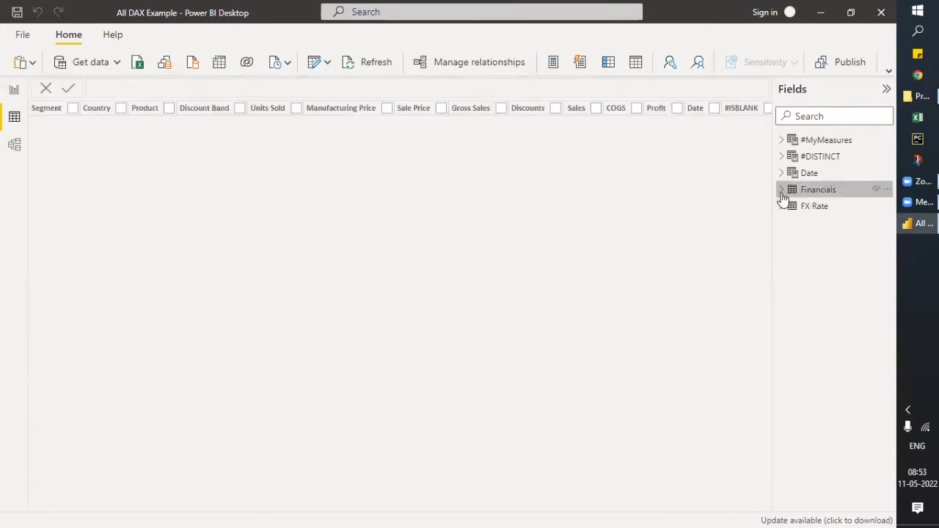
left_click(782, 191)
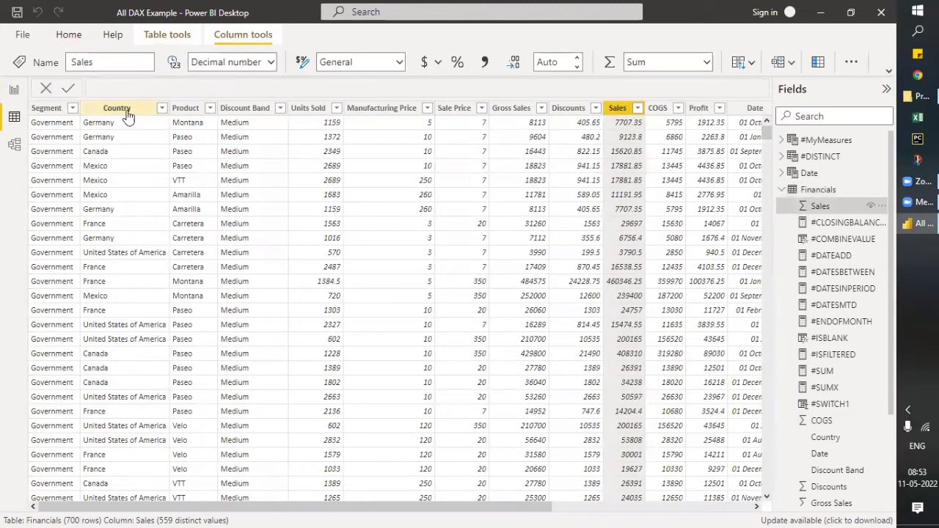
left_click(127, 110)
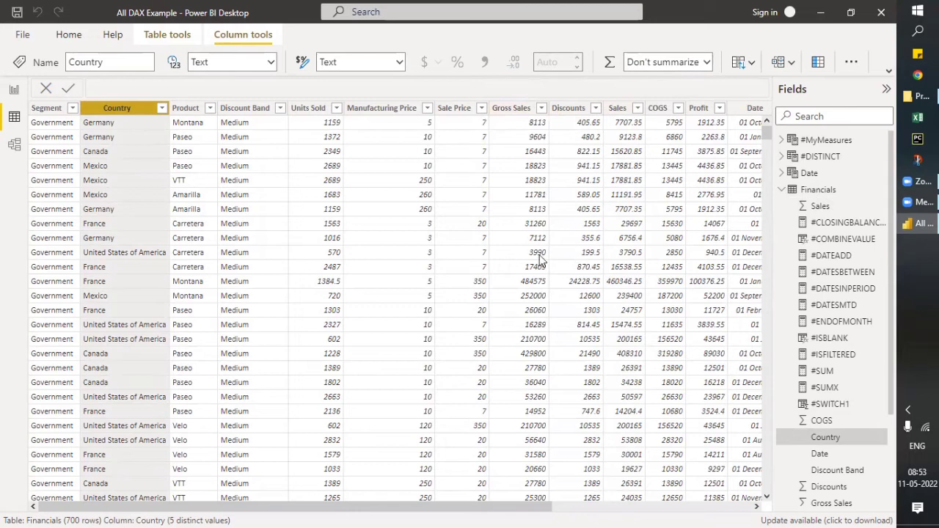
mouse_move(818, 190)
scroll(824, 304, "down", 3)
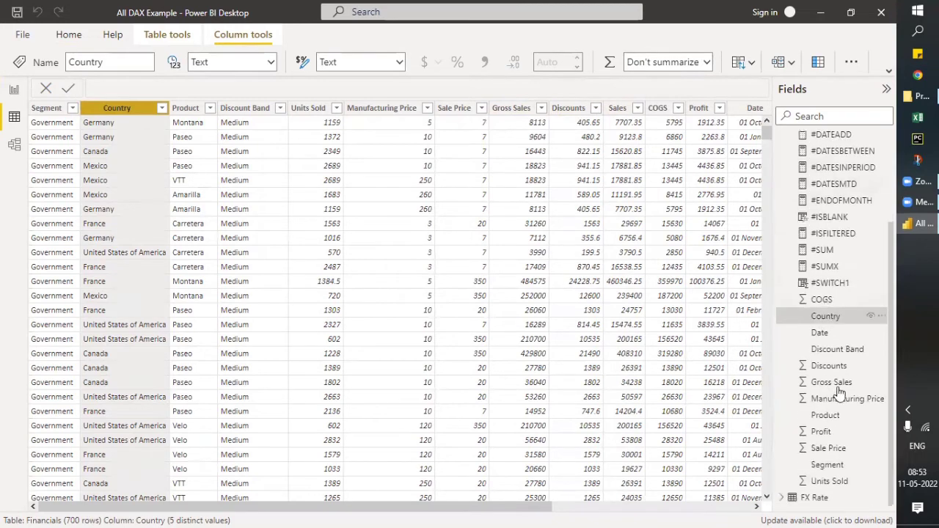
left_click(828, 499)
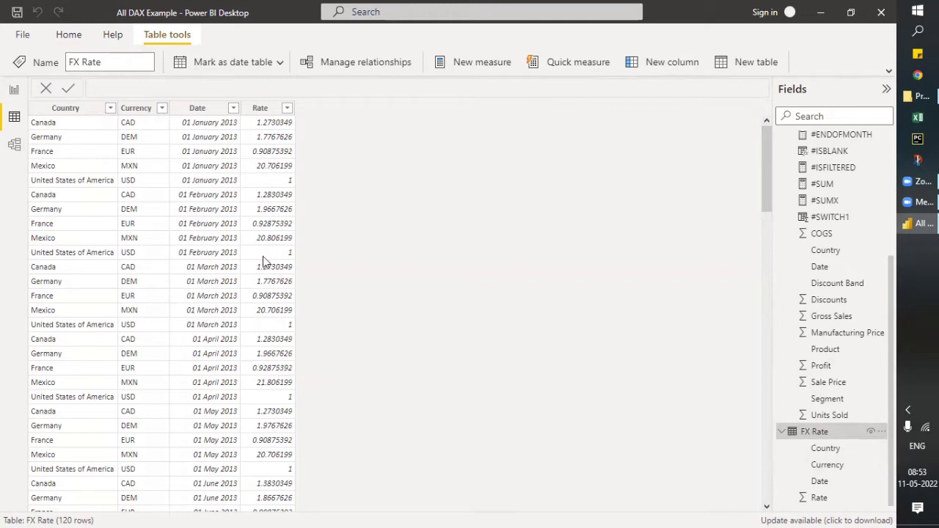
Inspect FX Rate's Rate column, then return to the empty report Page 1.
left_click(263, 114)
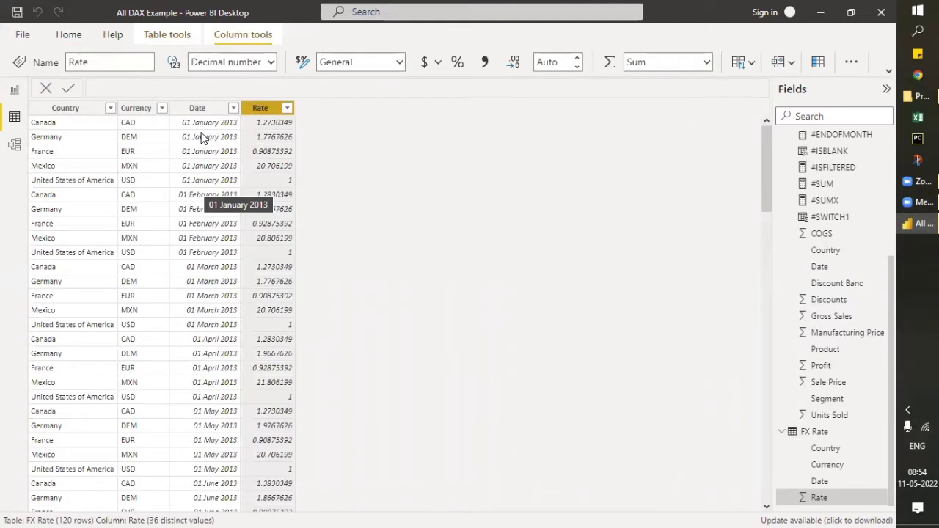
left_click(14, 93)
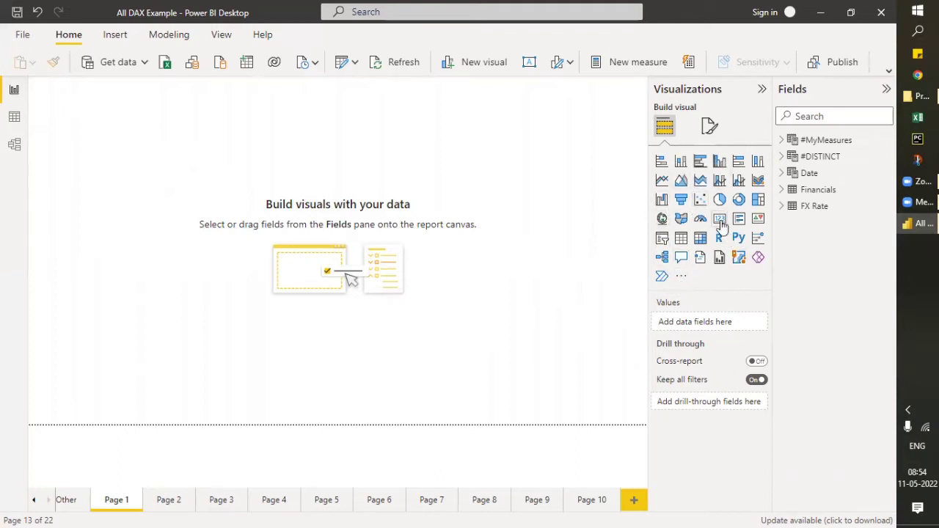
Add a slicer on Page 1 showing the Currency field from the #DISTINCT table.
left_click(721, 220)
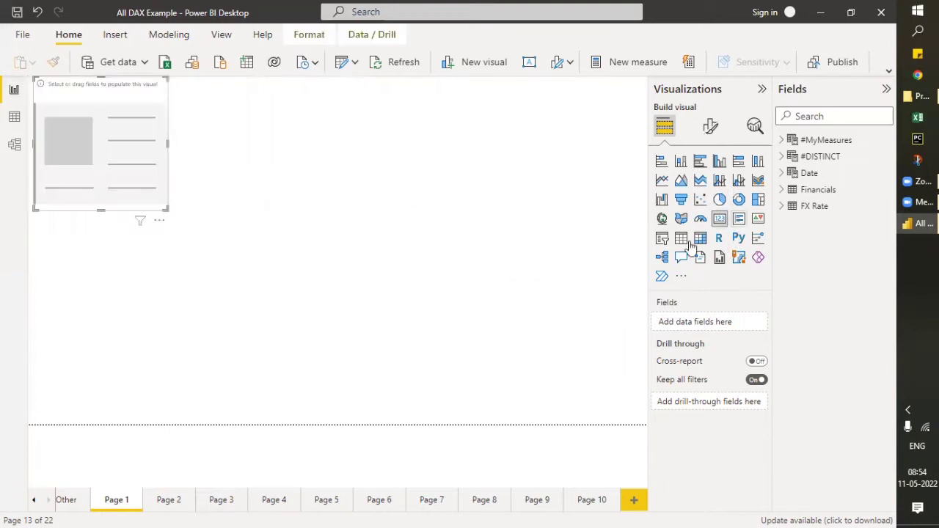
left_click(662, 242)
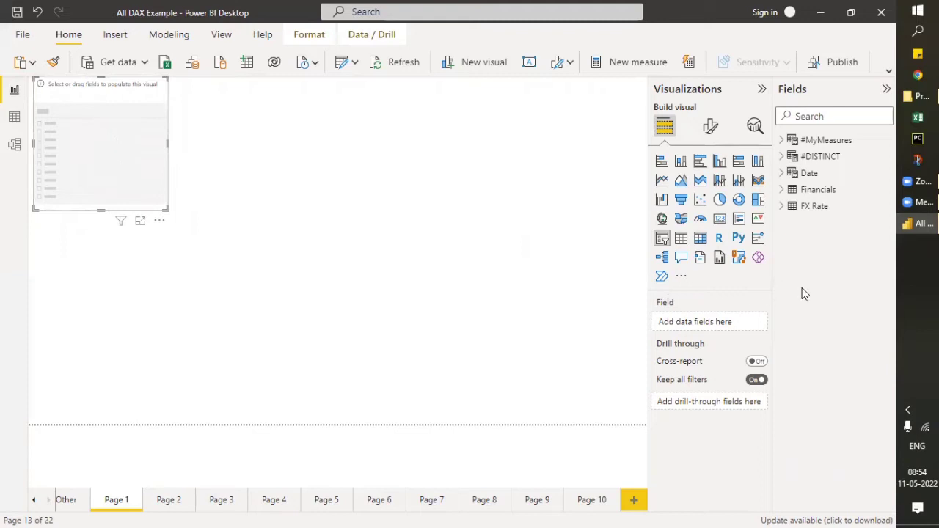
left_click(782, 157)
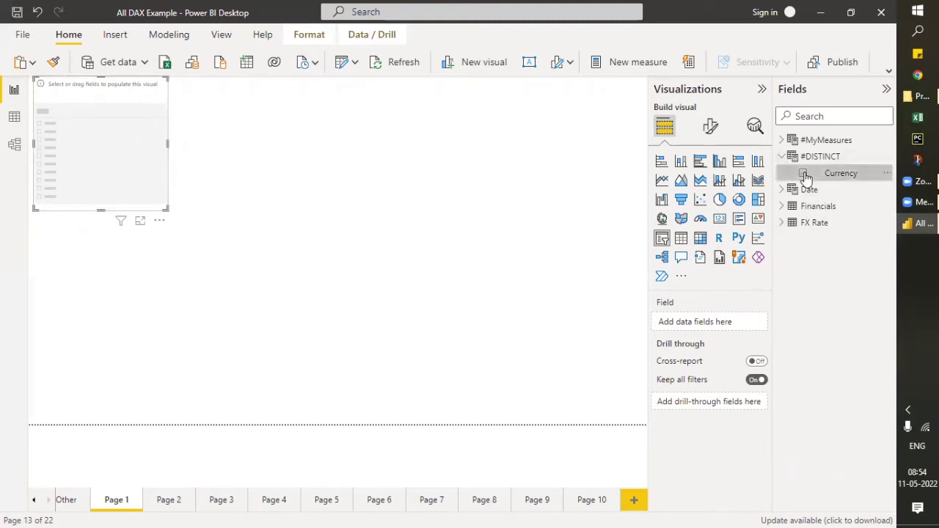
left_click(802, 173)
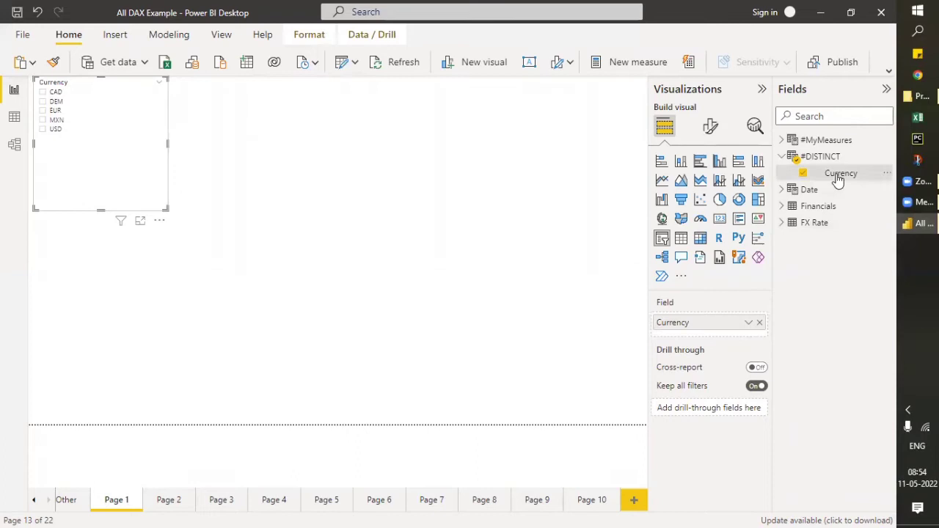
Review the DISTINCT expression behind the #DISTINCT table's formula.
left_click(841, 175)
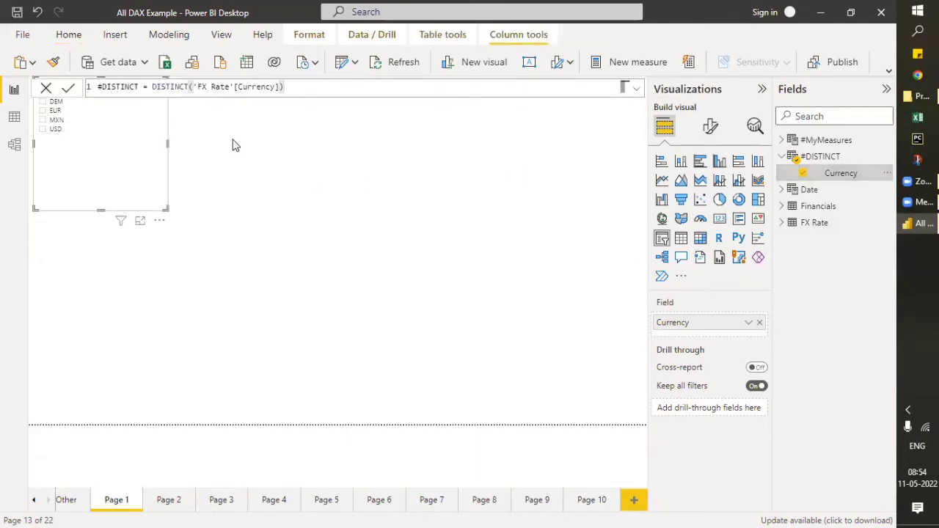
left_click_drag(153, 87, 321, 86)
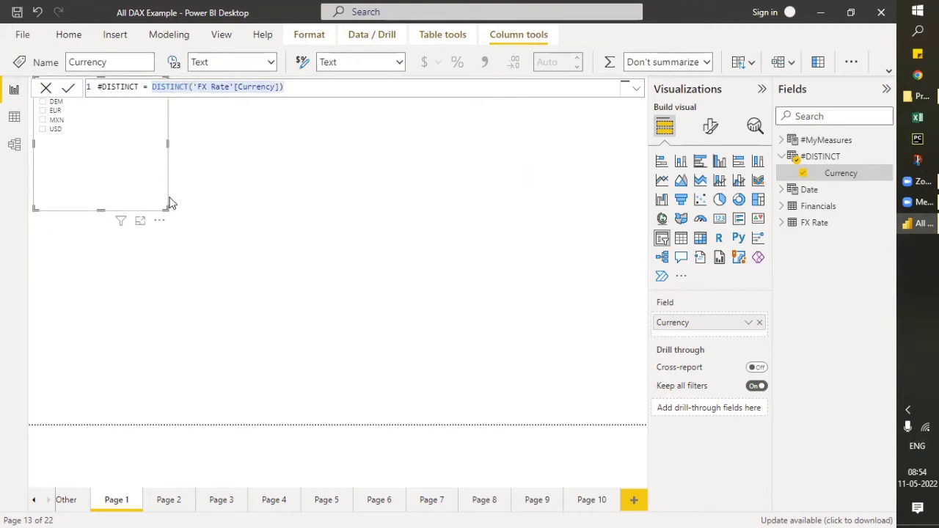
left_click(262, 178)
Make the Currency slicer shorter and nudge it down and right.
left_click(99, 208)
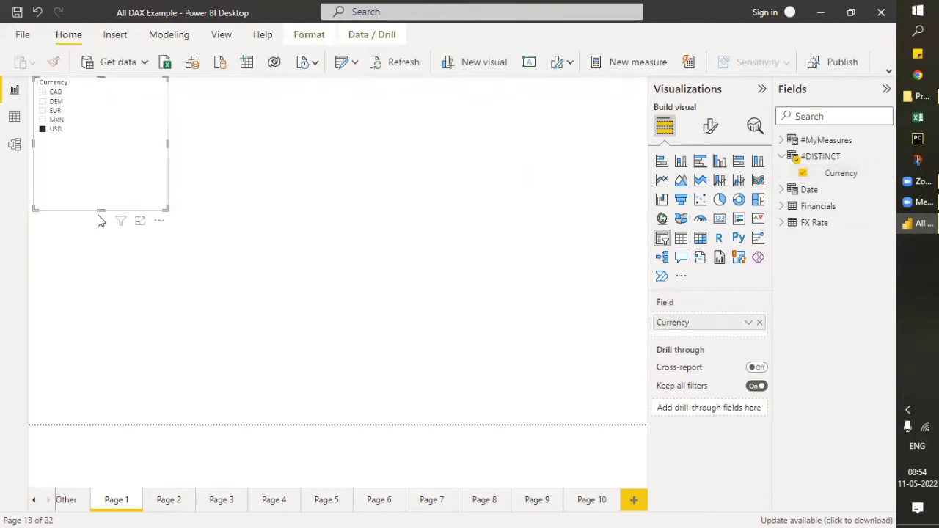
left_click_drag(101, 211, 105, 157)
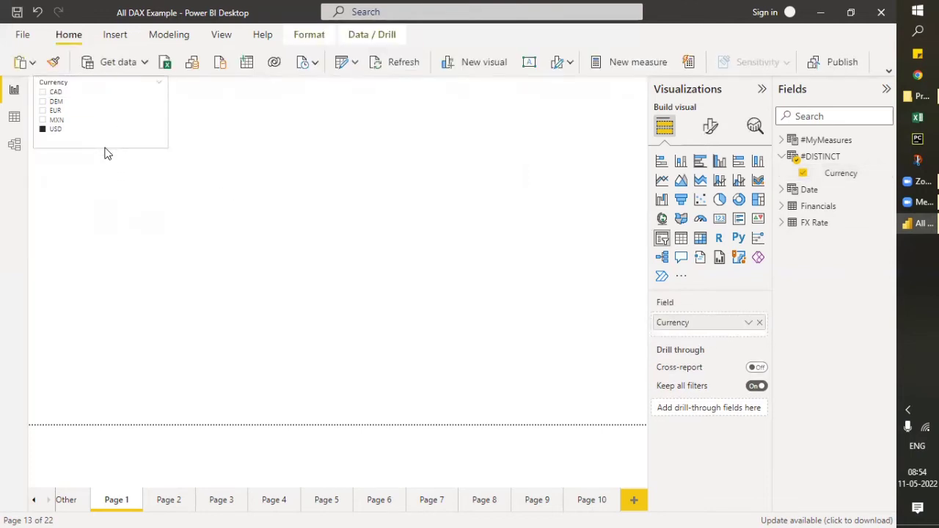
left_click_drag(105, 109, 111, 137)
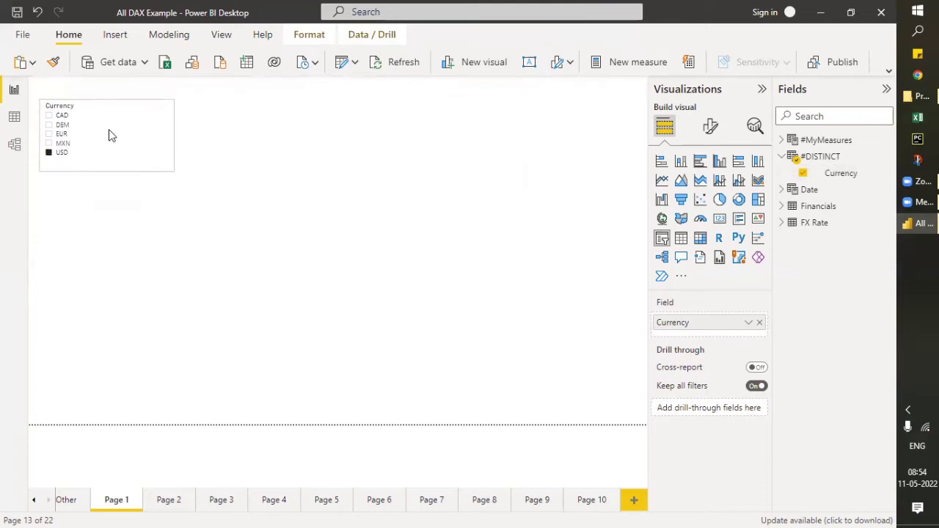
Set the Currency slicer's orientation to Horizontal in its slicer settings.
left_click(711, 126)
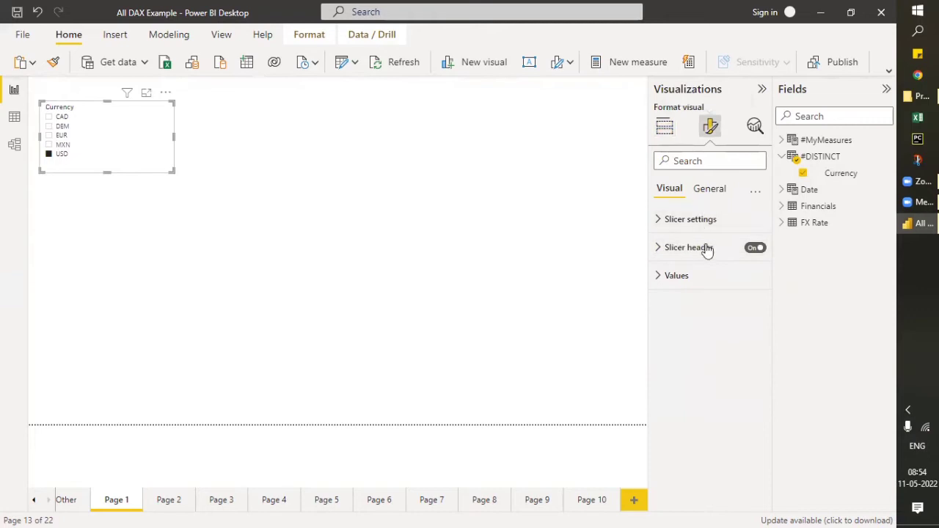
left_click(657, 221)
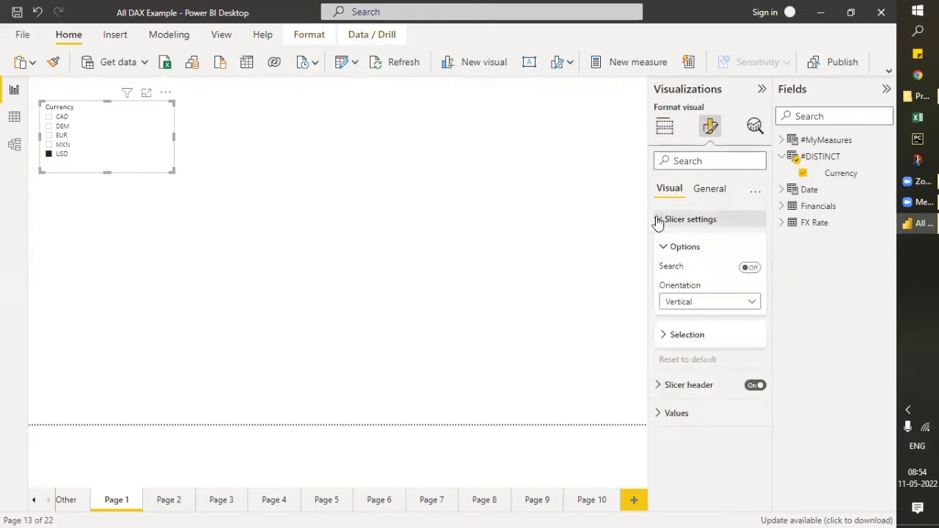
left_click(682, 303)
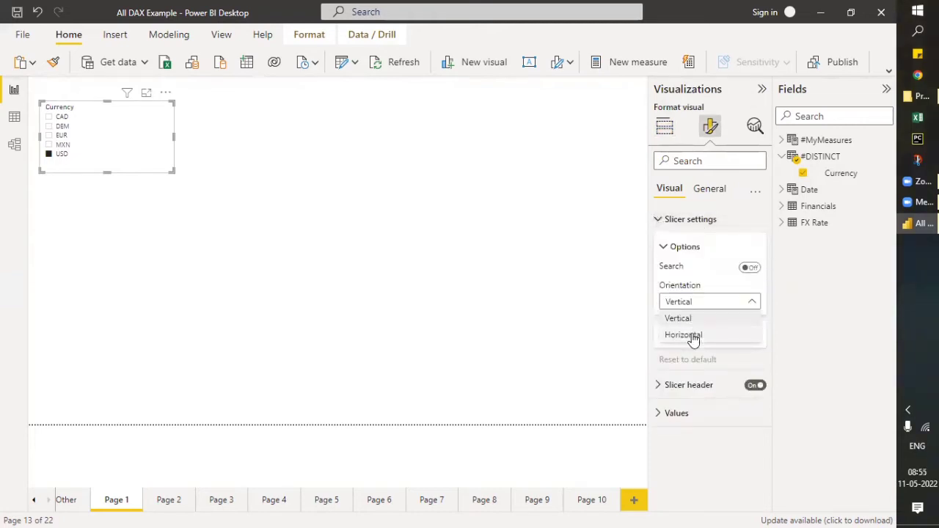
left_click(692, 335)
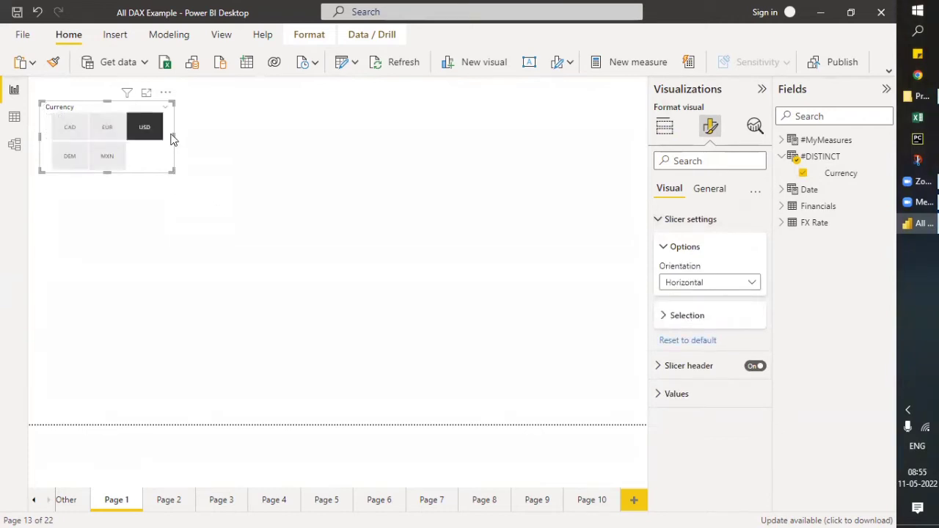
Widen and shorten the slicer to one row of tiles, then add a new card below.
left_click_drag(175, 135, 270, 135)
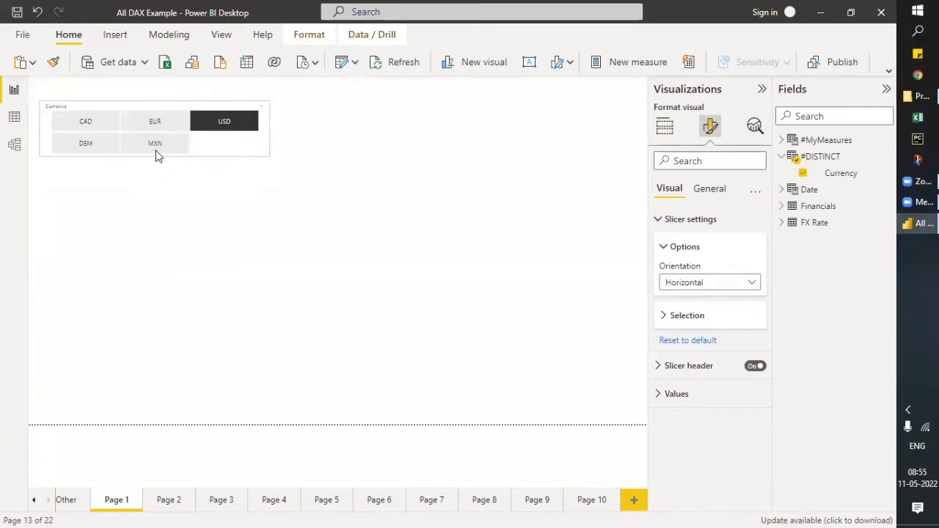
left_click_drag(155, 170, 157, 145)
left_click(129, 198)
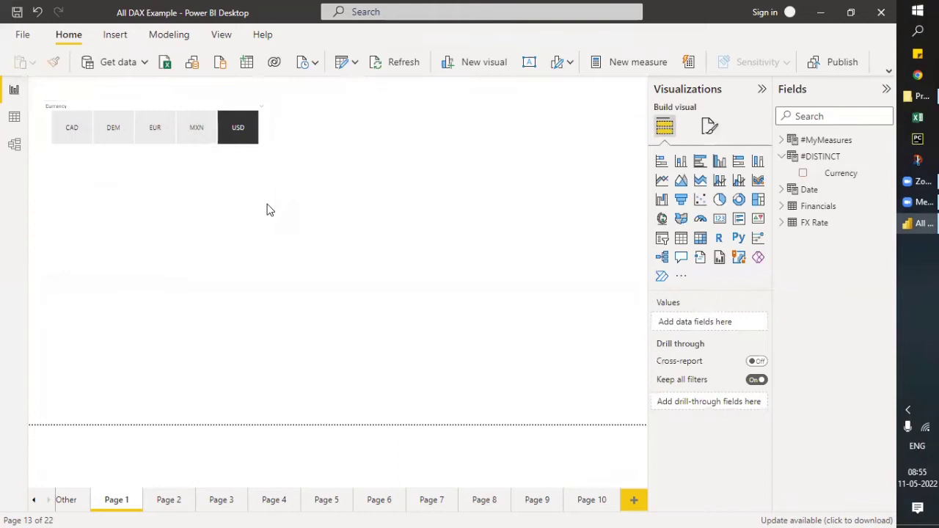
left_click(719, 220)
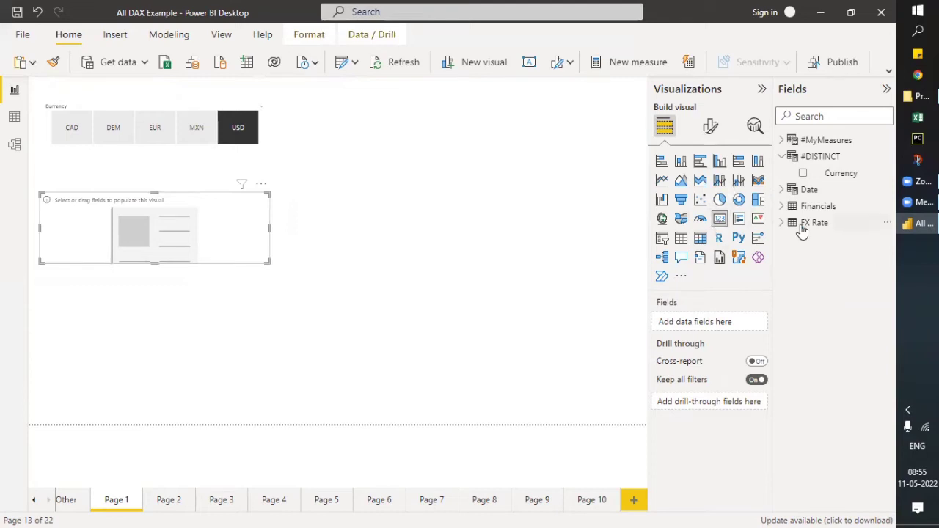
Show Gross Sales (127.93M) on the card, narrow the card, and select the Gross Sales field.
left_click(784, 209)
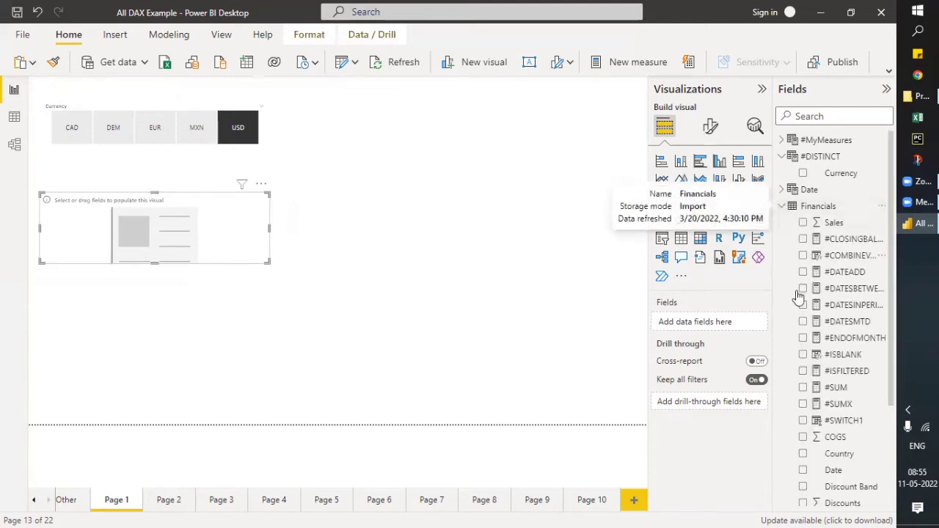
scroll(817, 402, "down", 5)
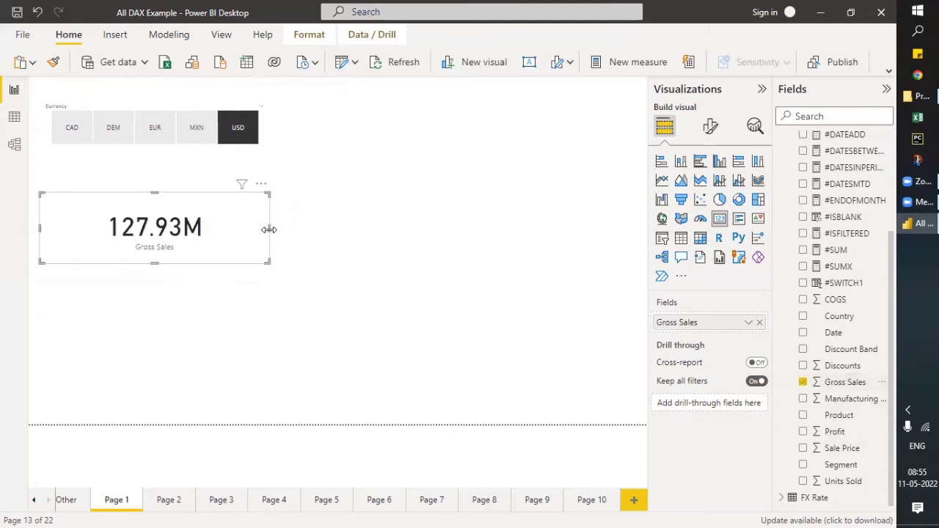
left_click_drag(271, 230, 185, 230)
left_click(326, 232)
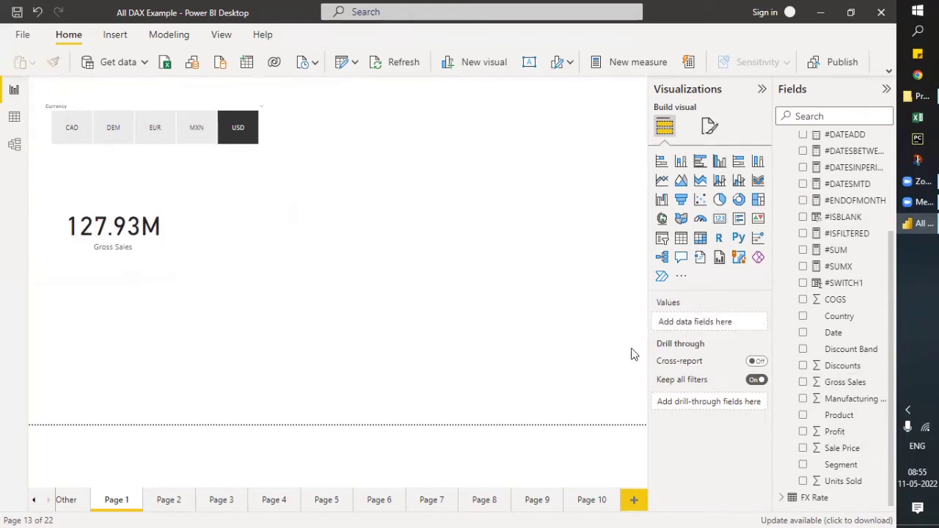
left_click(838, 384)
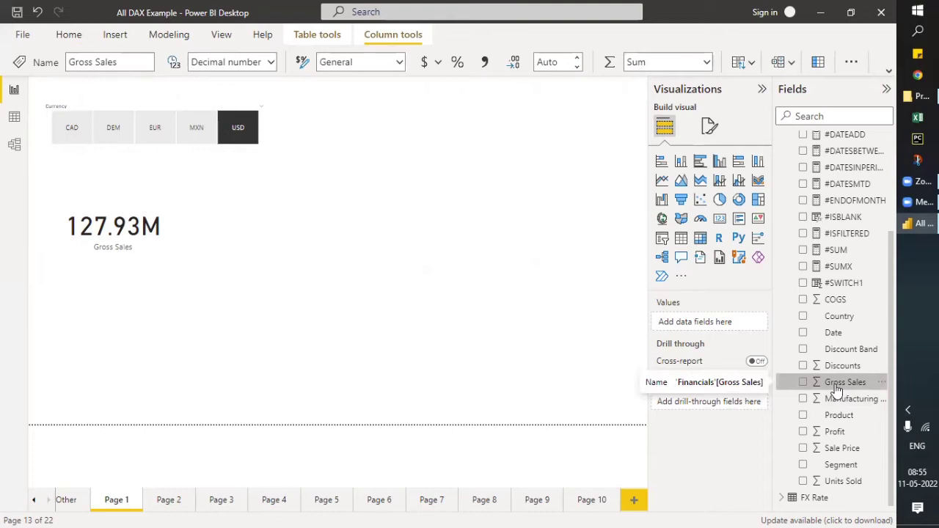
Create a new measure starting 'M ConvertedGrossSales = SUMX('.
right_click(836, 384)
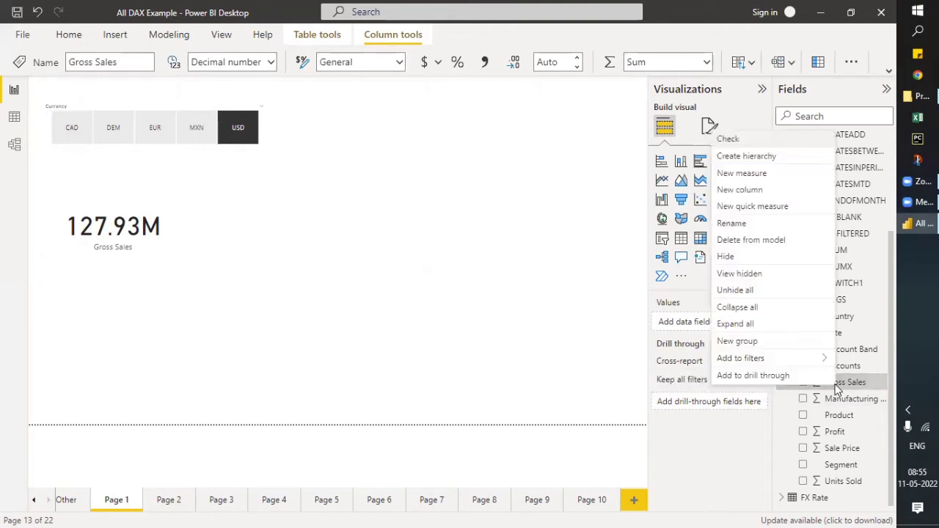
left_click(438, 226)
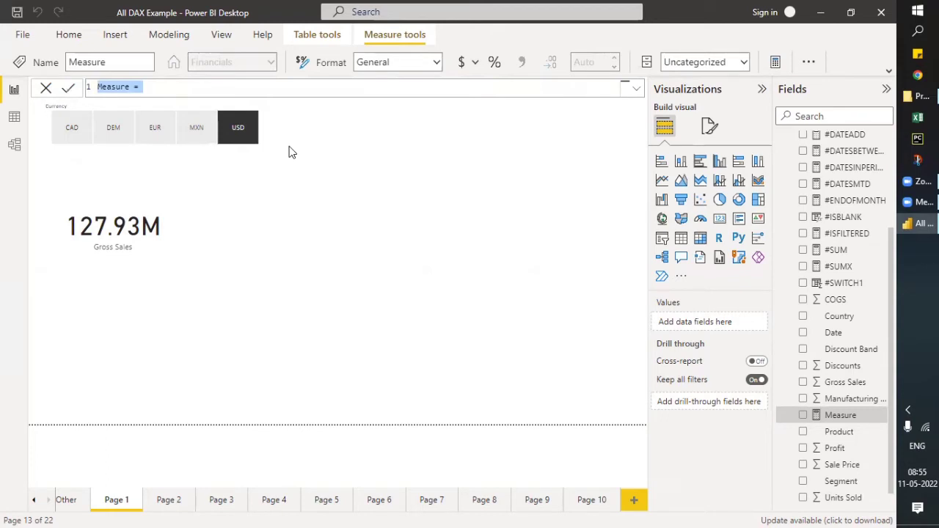
type("M Con")
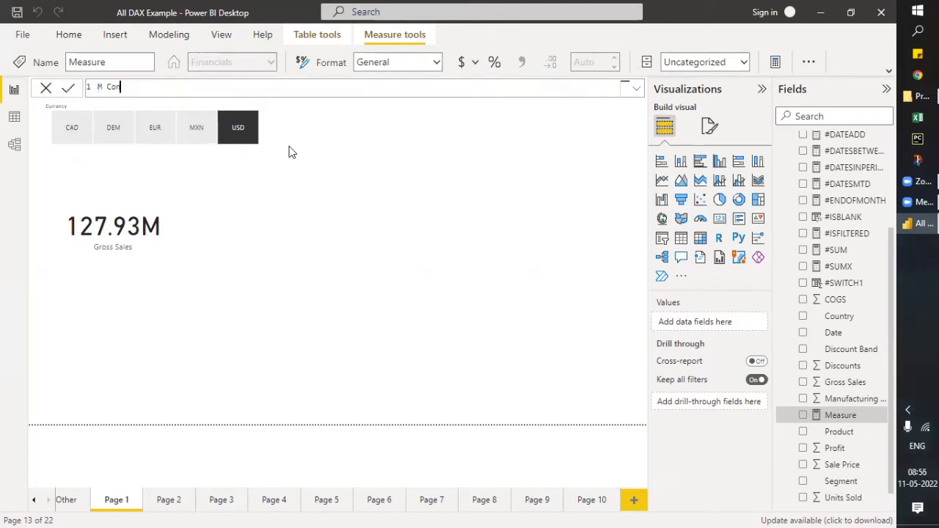
type("verted")
type("Gross")
type("Sales")
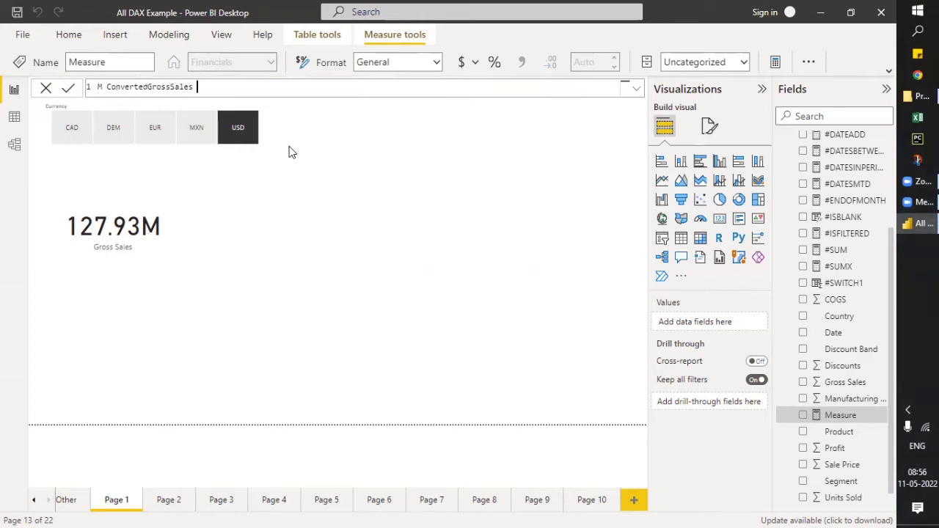
type(" = ")
type("sum")
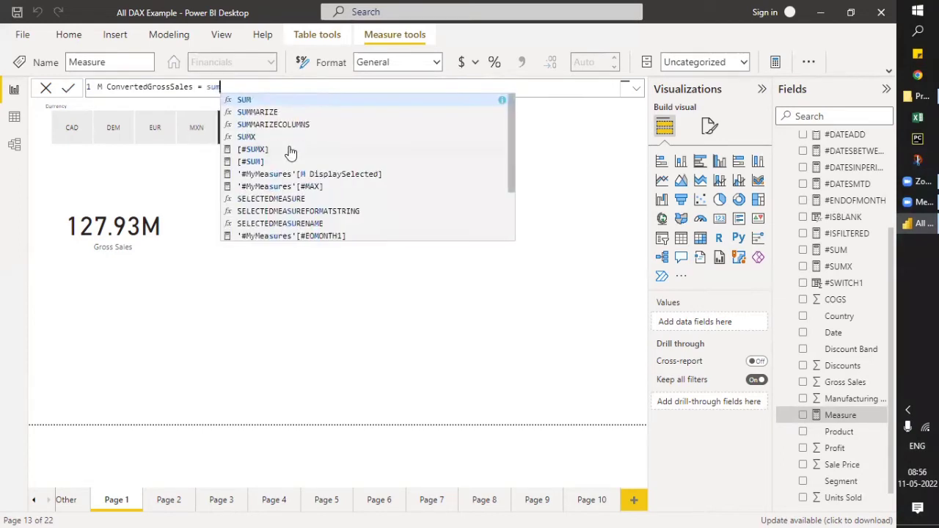
key("Down")
key("Down")
key("Down")
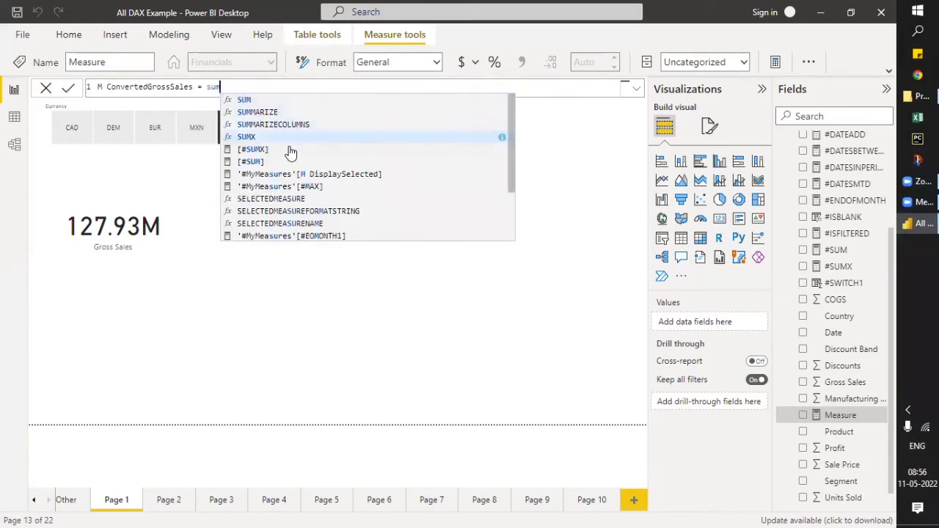
key("Tab")
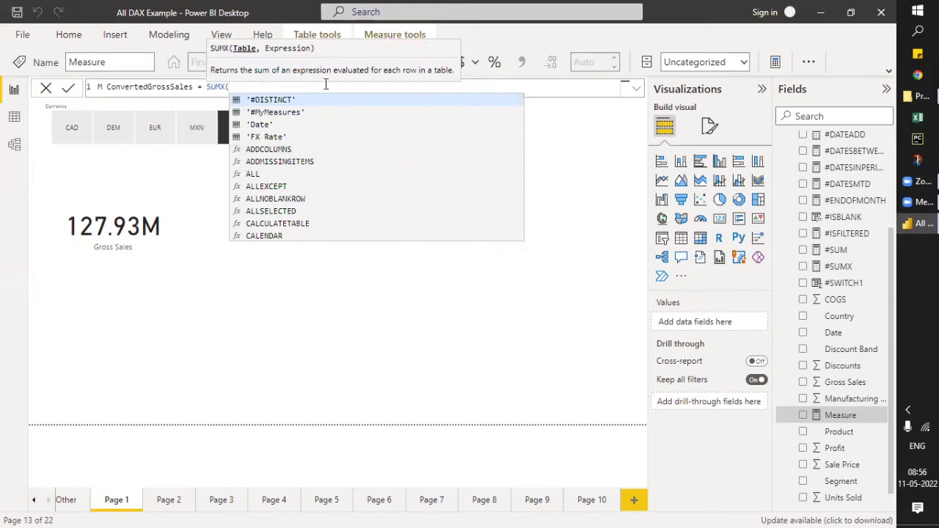
Give SUMX the arguments Financials, Financials[Gross Sales] * and begin typing 'loo'.
type("fir")
key("Down")
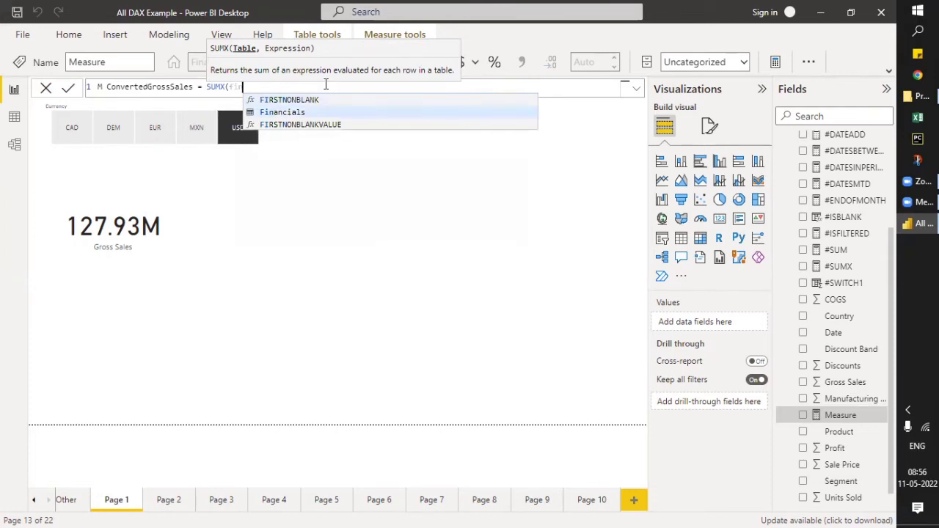
key("Tab")
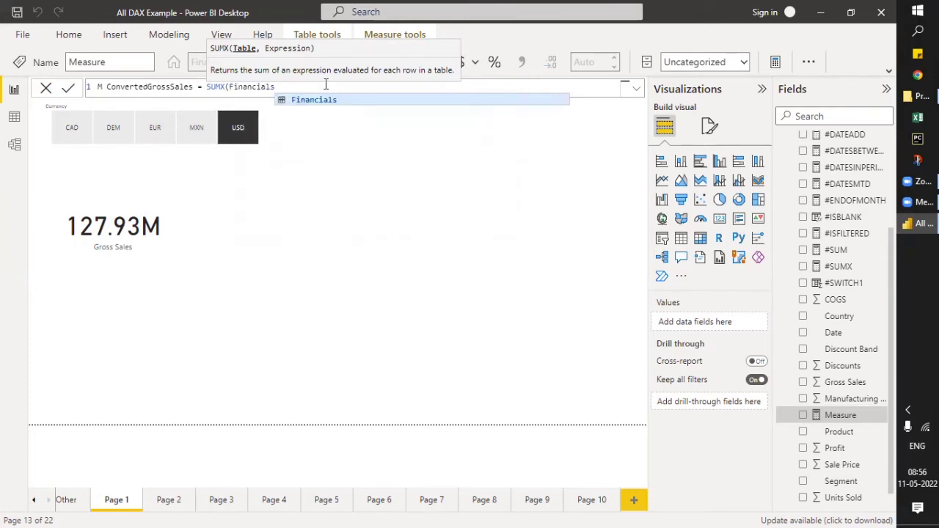
type(",")
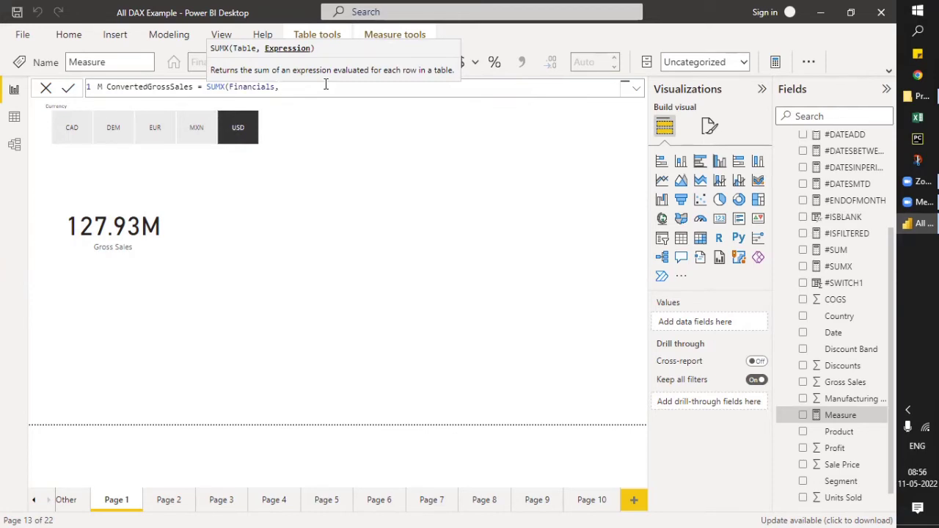
type("fina")
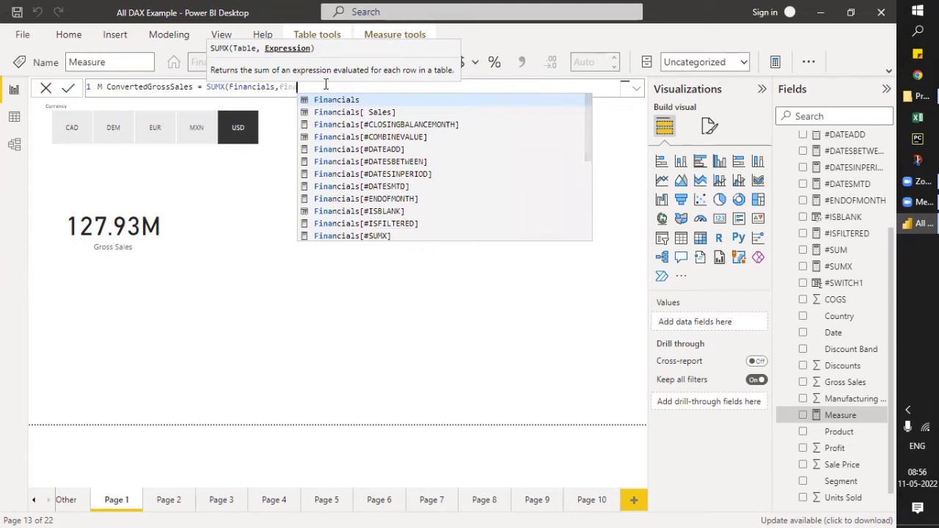
key("Tab")
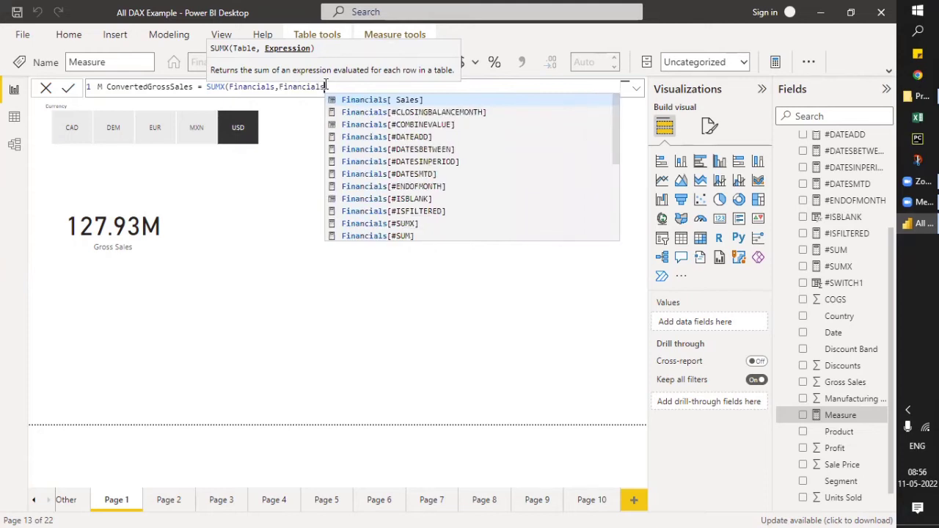
type("gr")
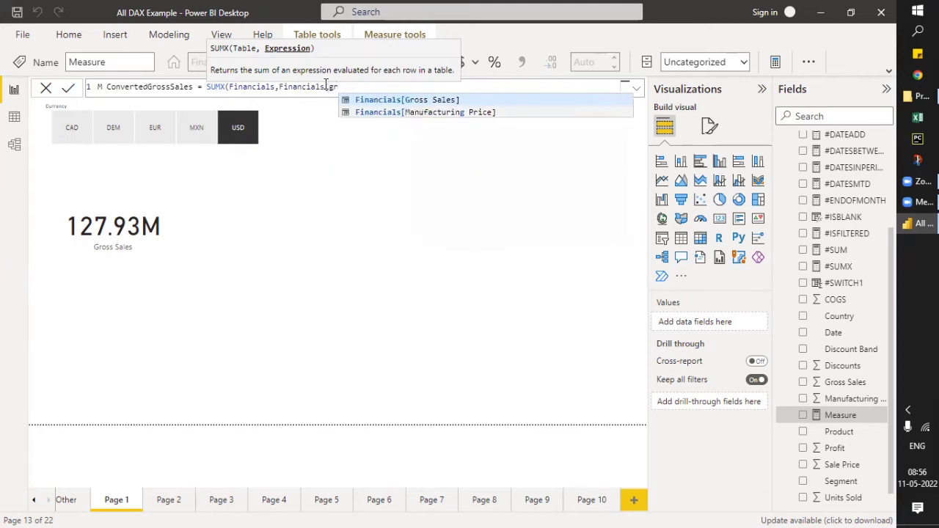
key("Tab")
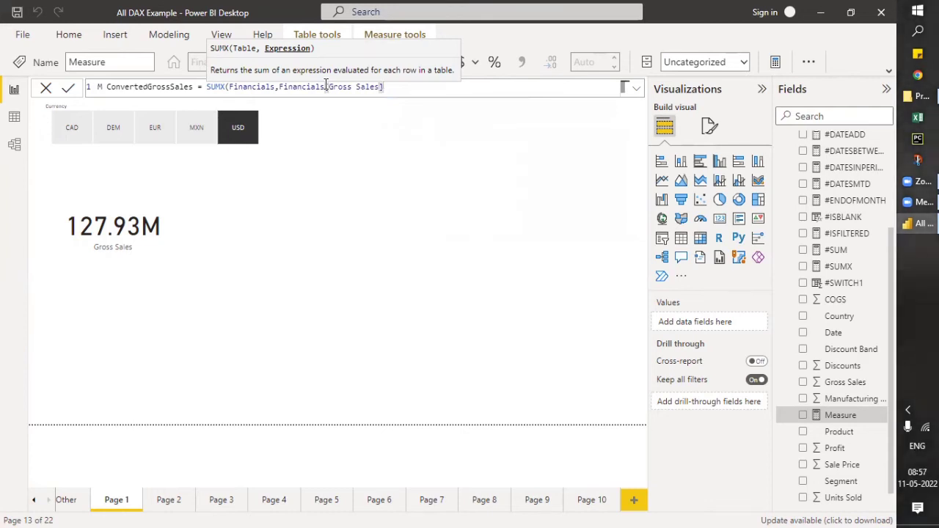
type("*")
type(" loo")
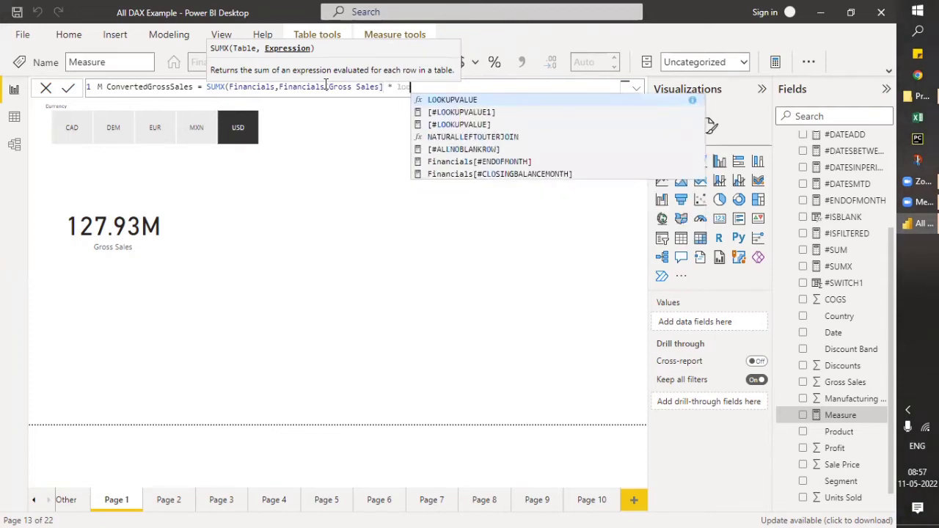
Complete LOOKUPVALUE as the Gross Sales multiplier in the ConvertedGrossSales formula.
key("Tab")
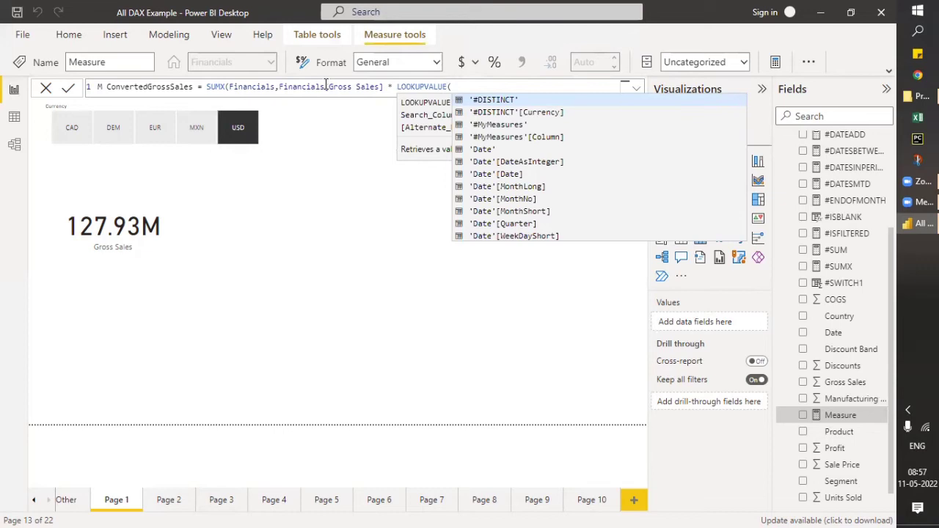
double_click(440, 87)
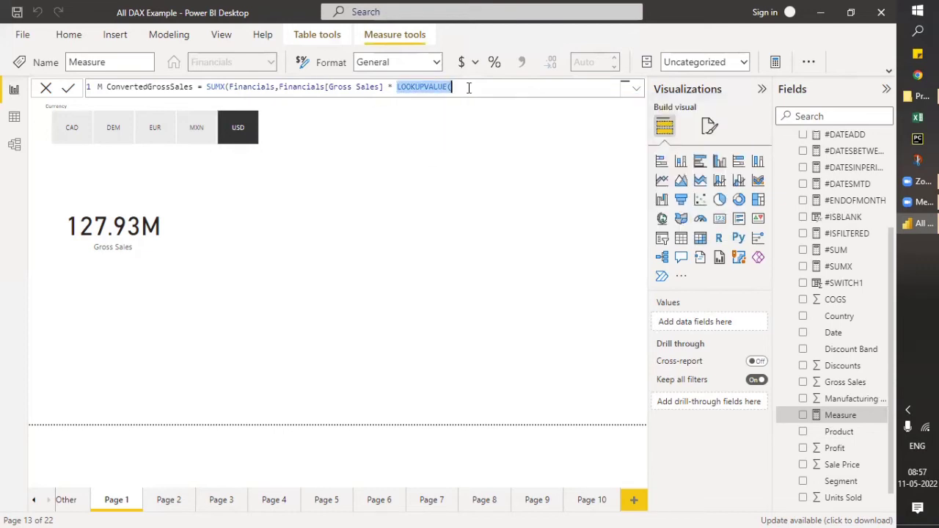
left_click(469, 86)
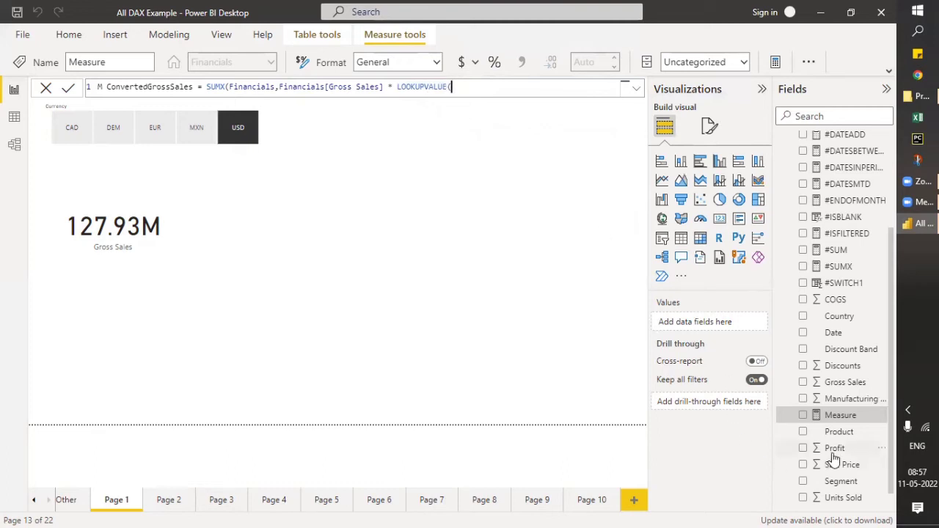
scroll(832, 455, "down", 1)
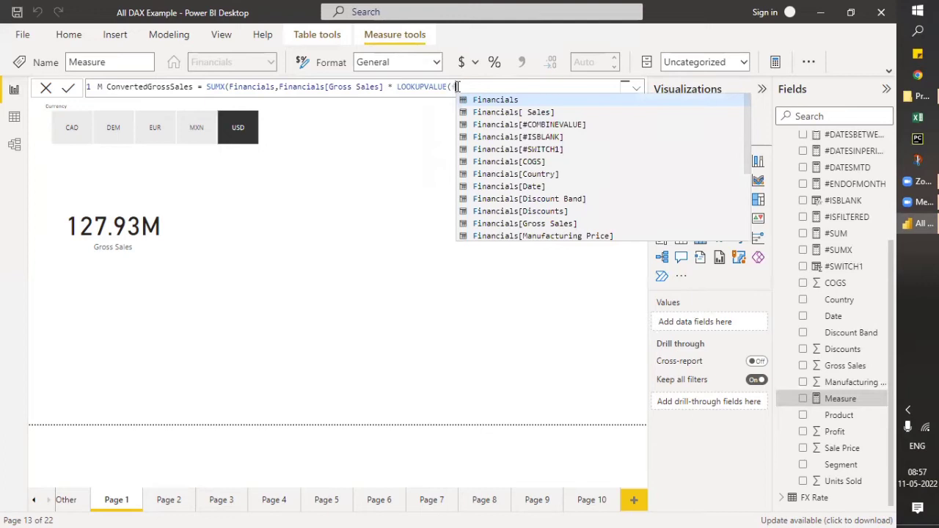
Set 'FX Rate'[Rate] as LOOKUPVALUE's result column.
type("'")
key("Down")
key("Down")
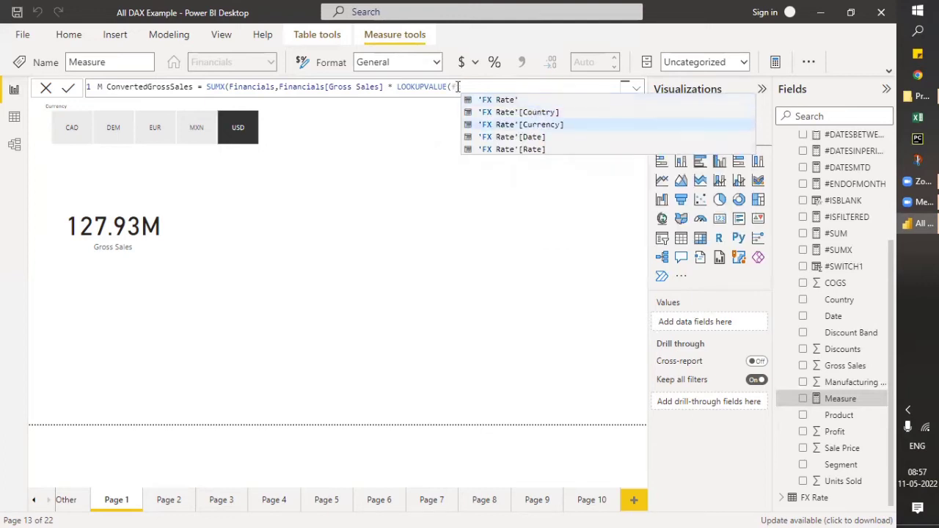
key("Down")
key("Down")
key("Down")
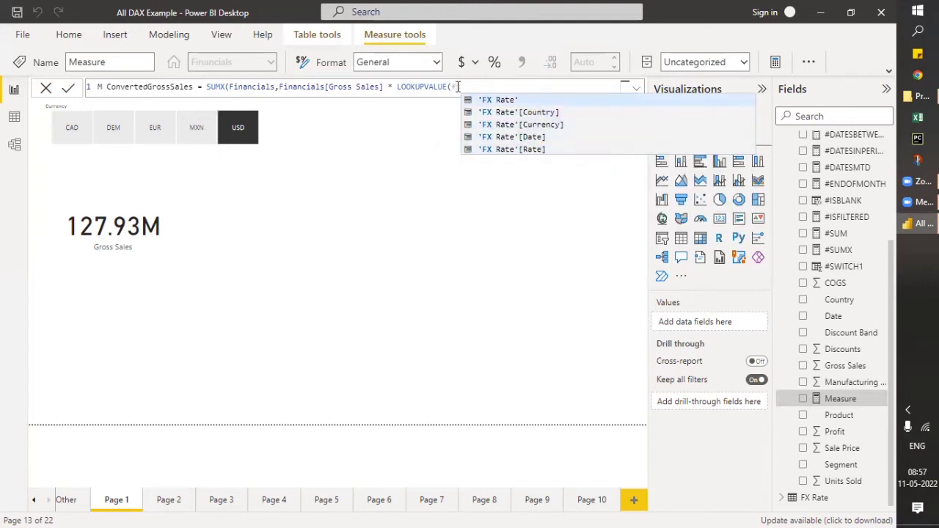
key("Up")
key("Tab")
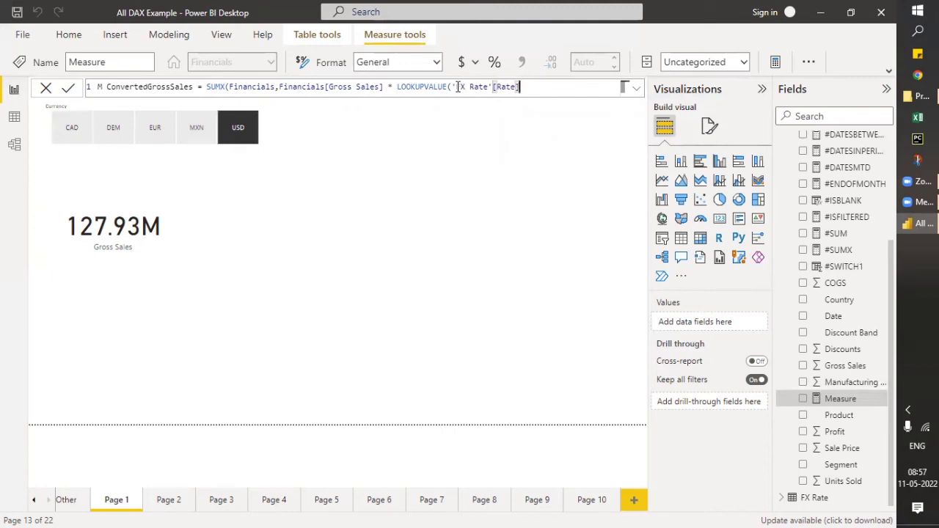
Match 'FX Rate'[Date] against Financials[Date] in the lookup and start the next search column.
type(",f")
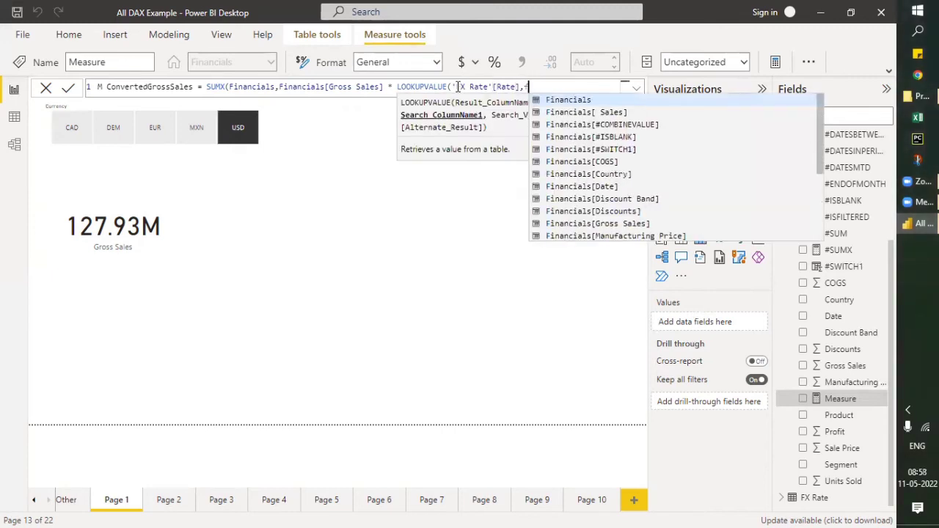
type("x")
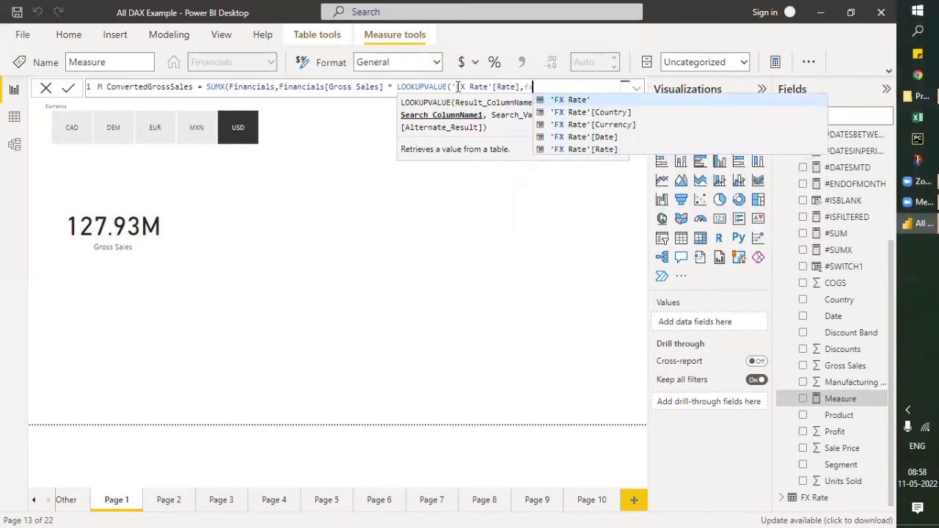
key("Down")
key("Down")
key("Down")
key("Tab")
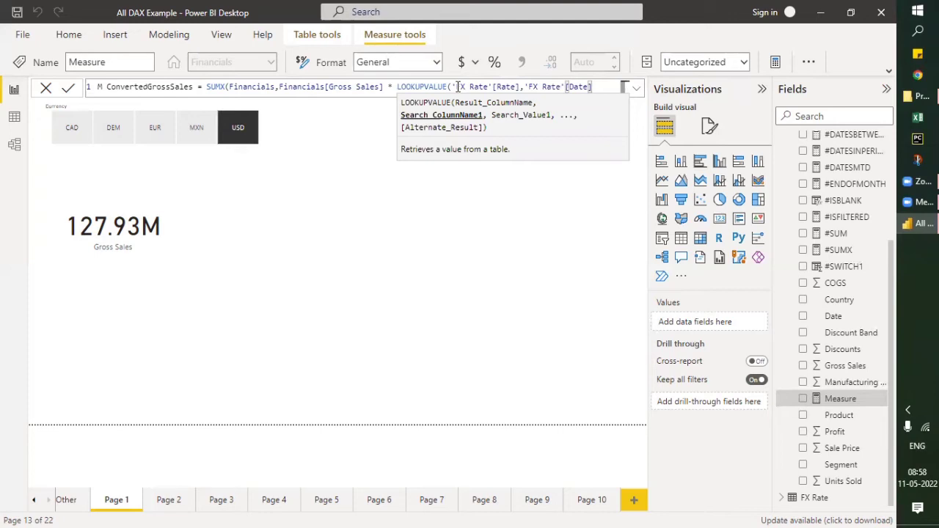
type(",")
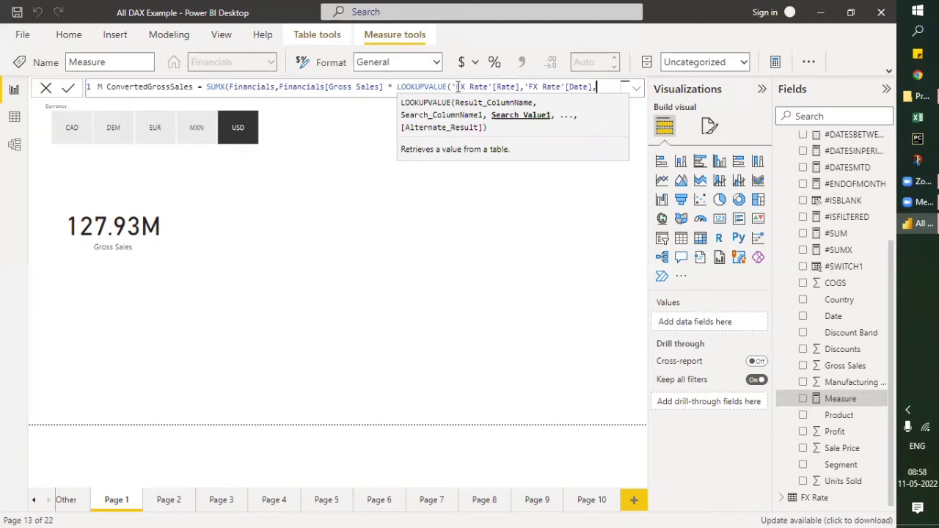
type("Financials")
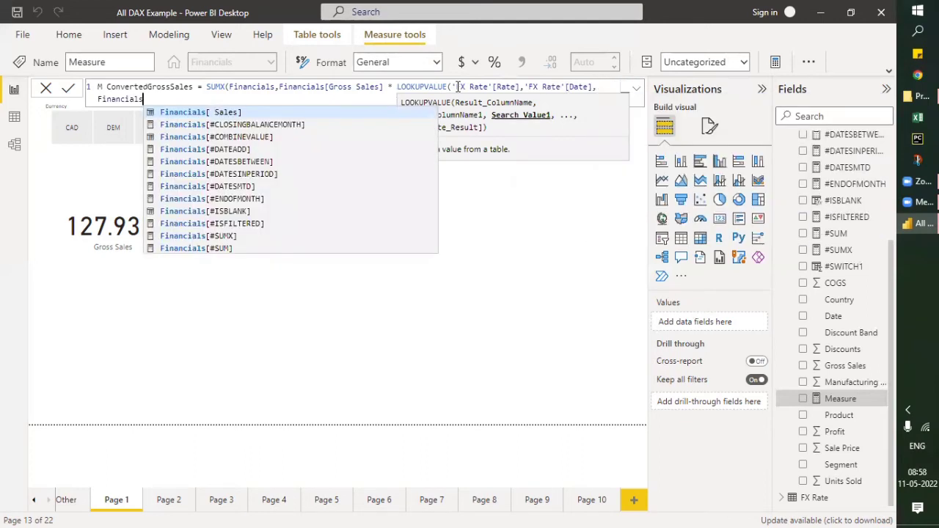
type("[D")
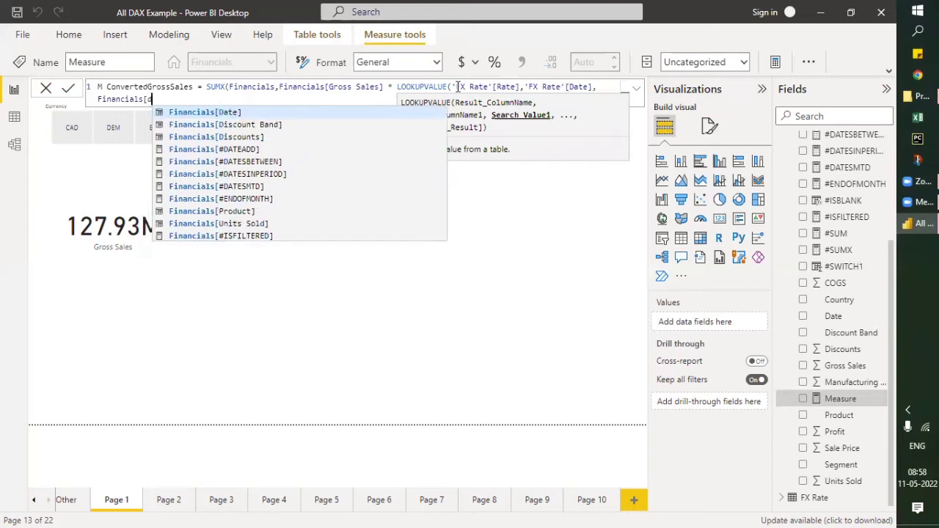
type("a")
key("Tab")
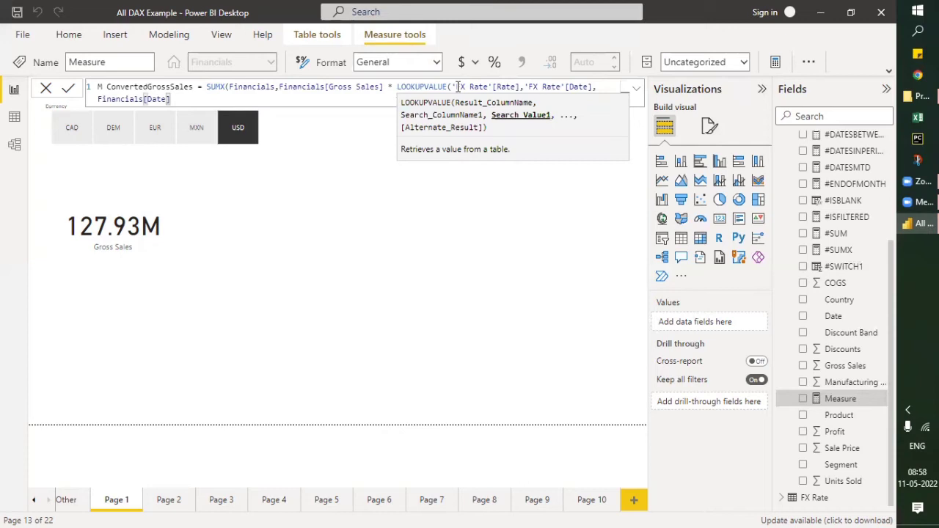
type(",")
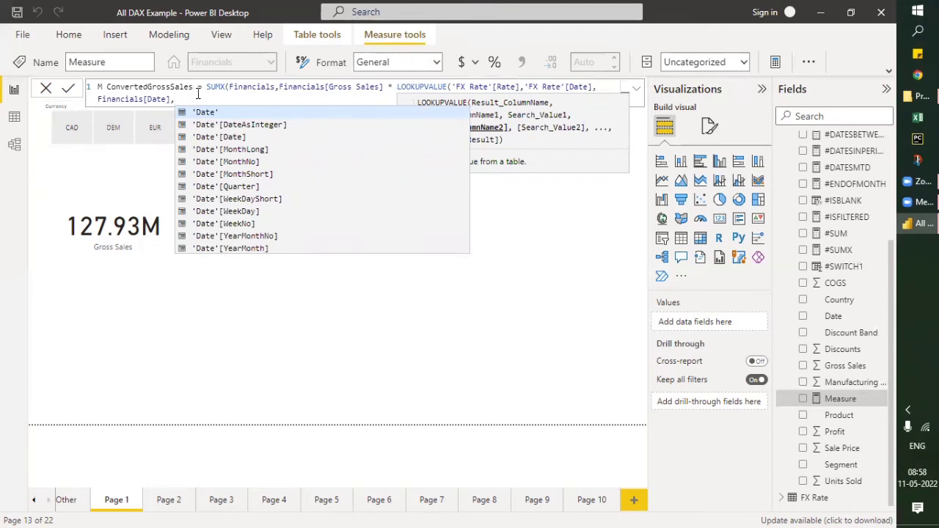
type("f")
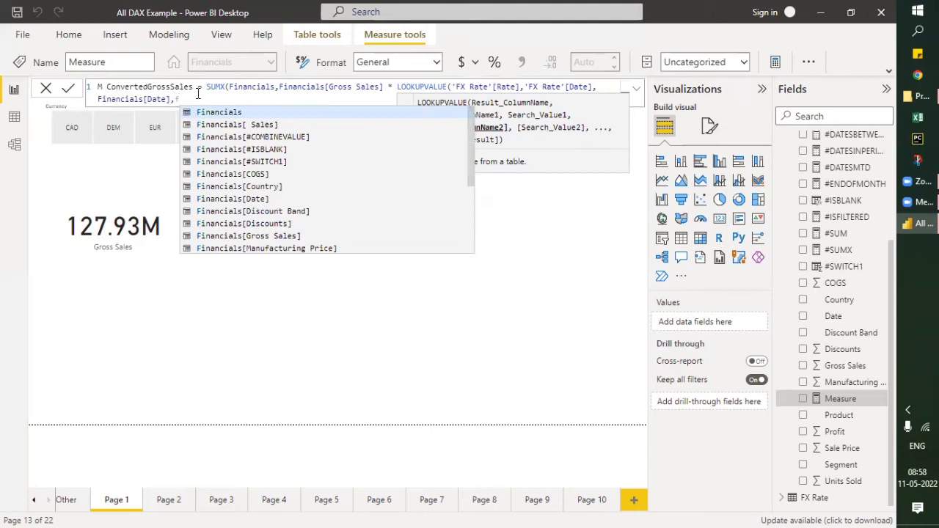
type("x")
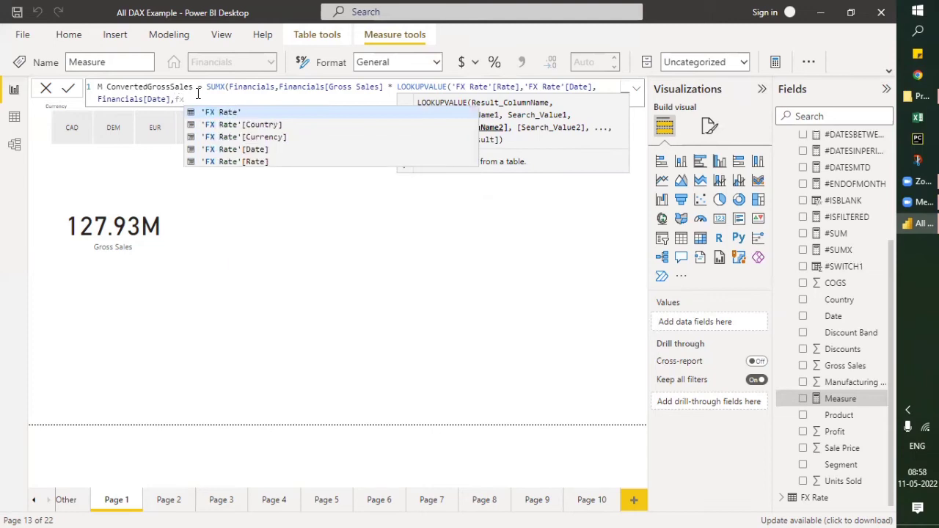
Pick 'FX Rate'[Currency] as the second lookup column, followed by a comma.
key("Down")
key("Down")
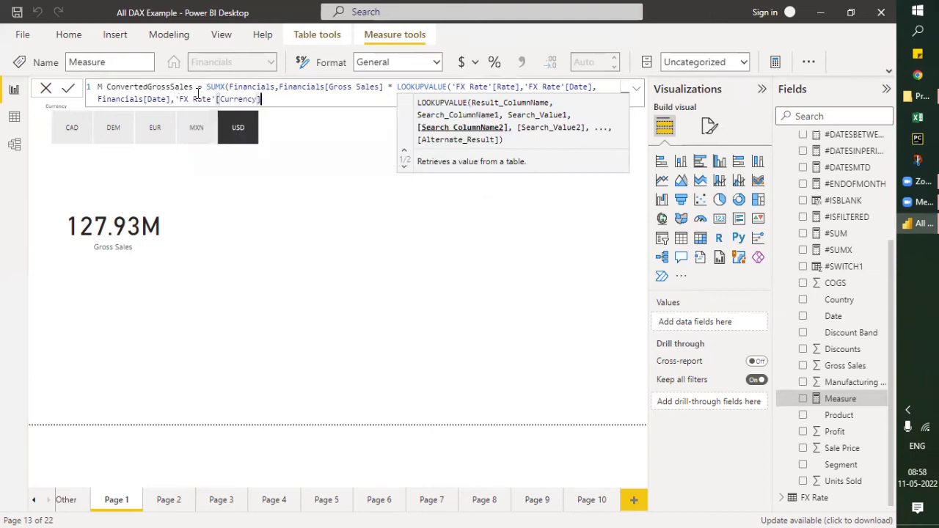
type(",")
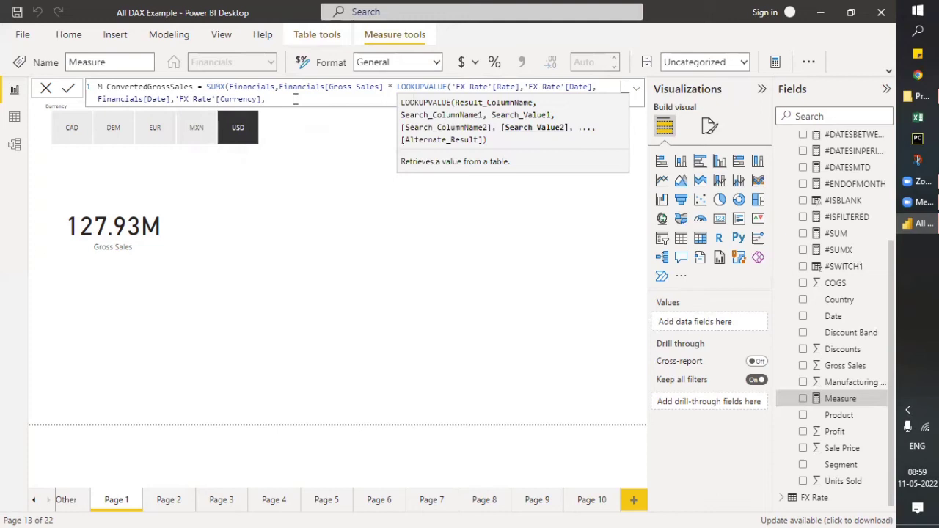
Finish the formula with SELECTEDVALUE('#DISTINCT'[Currency]))) and commit the ConvertedGrossSales measure.
type("sele")
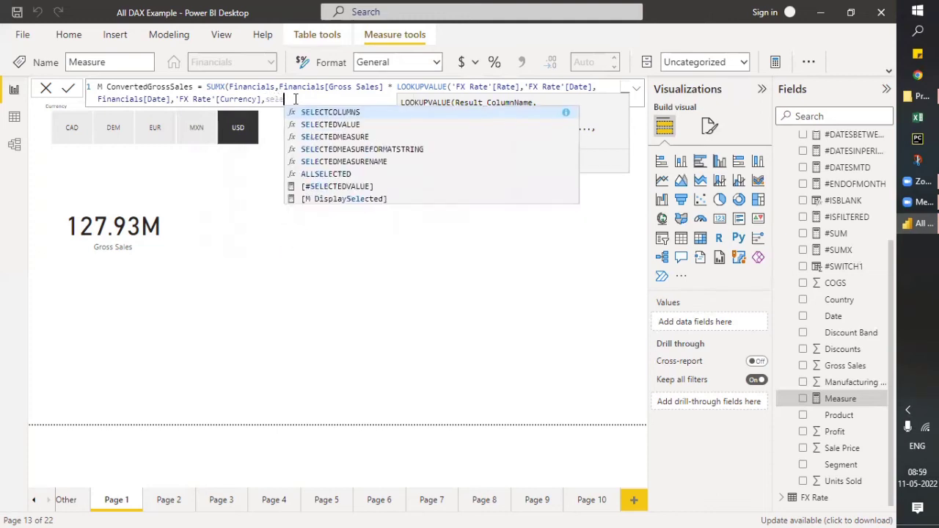
key("Down")
key("Tab")
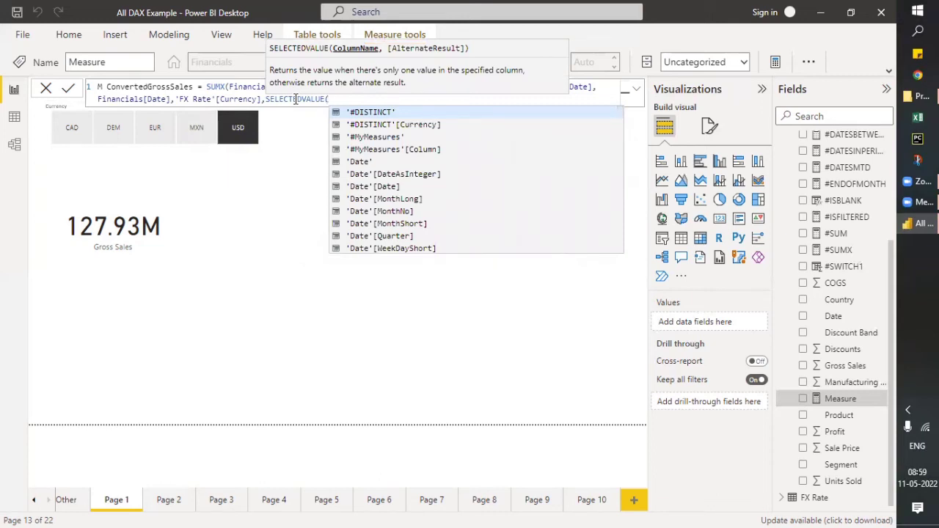
type("dist")
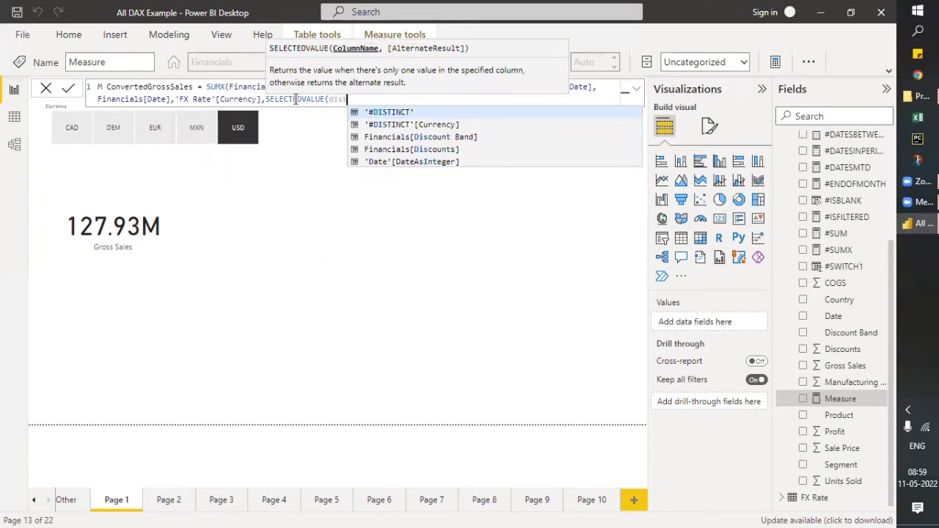
type("in")
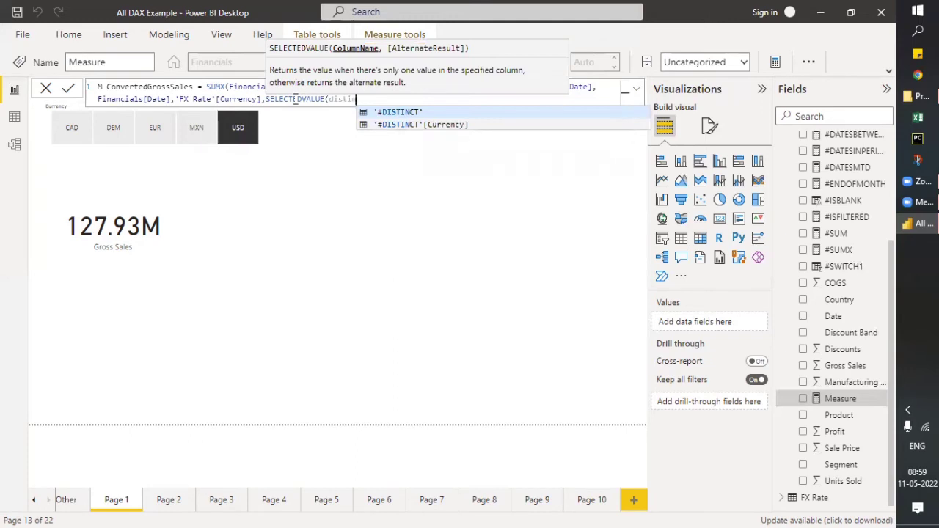
key("Tab")
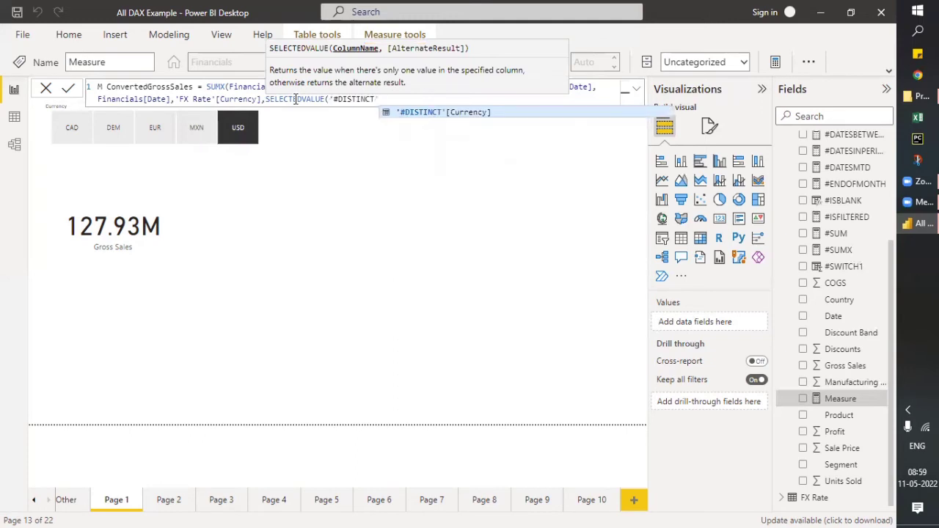
key("Tab")
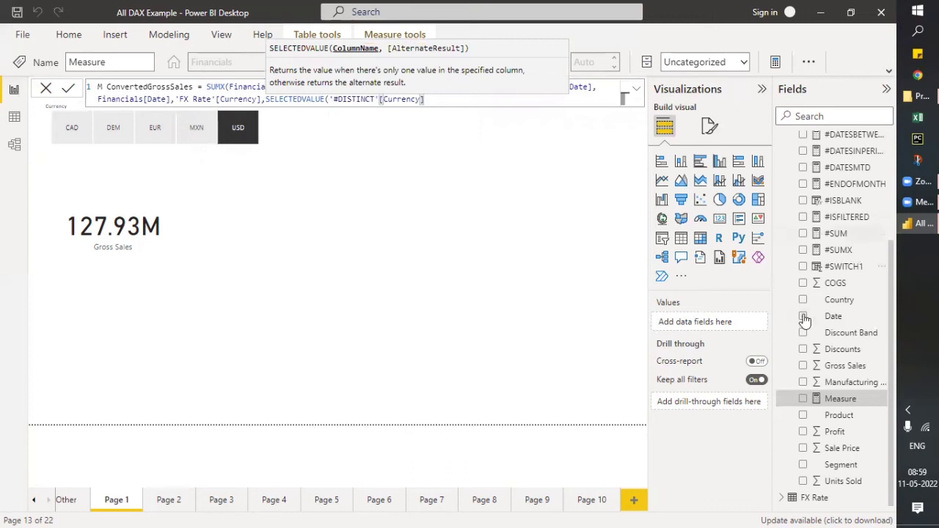
scroll(829, 312, "up", 5)
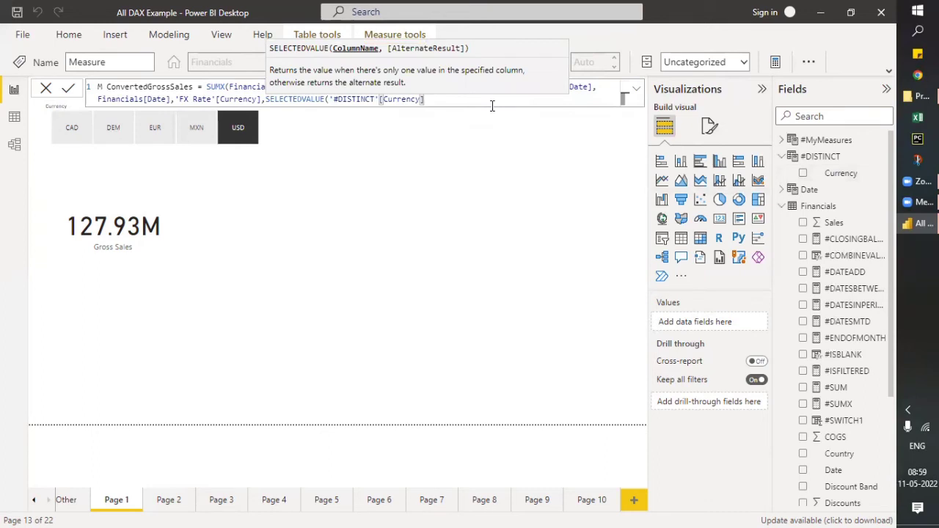
type(")")
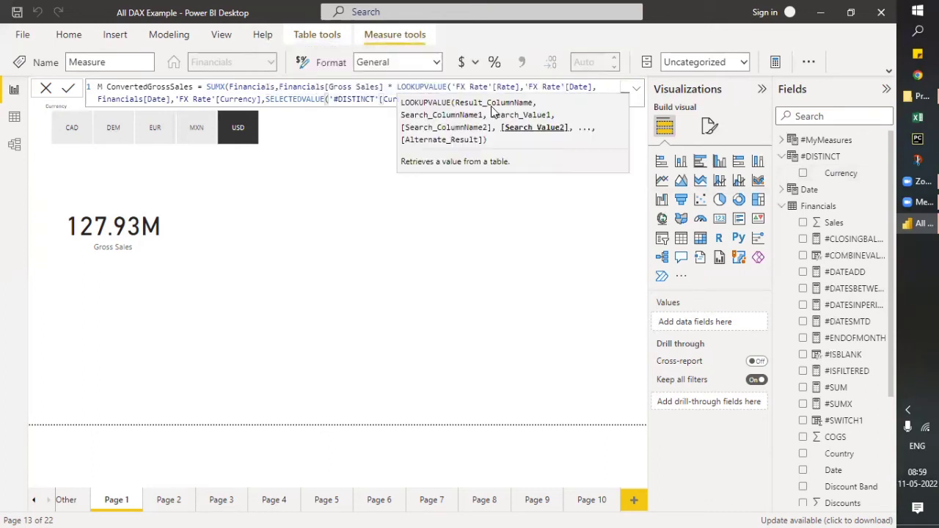
type("))")
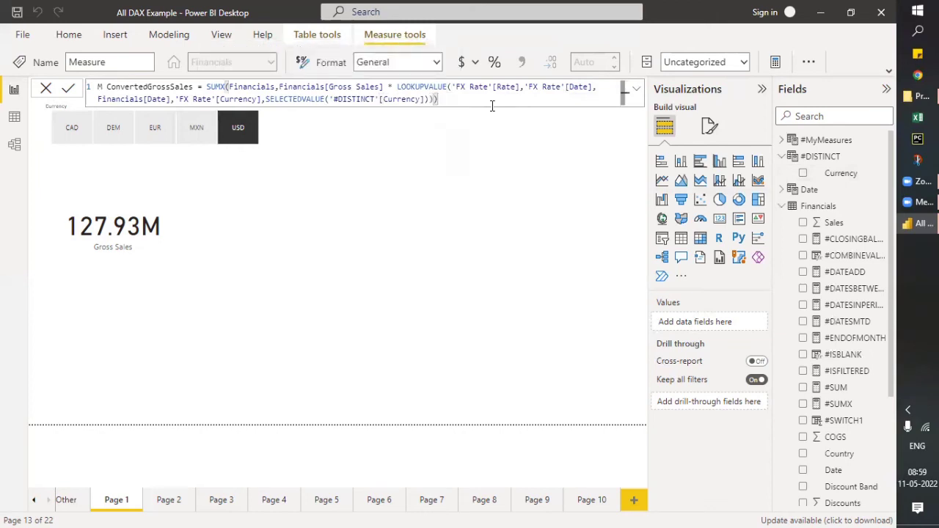
left_click(405, 177)
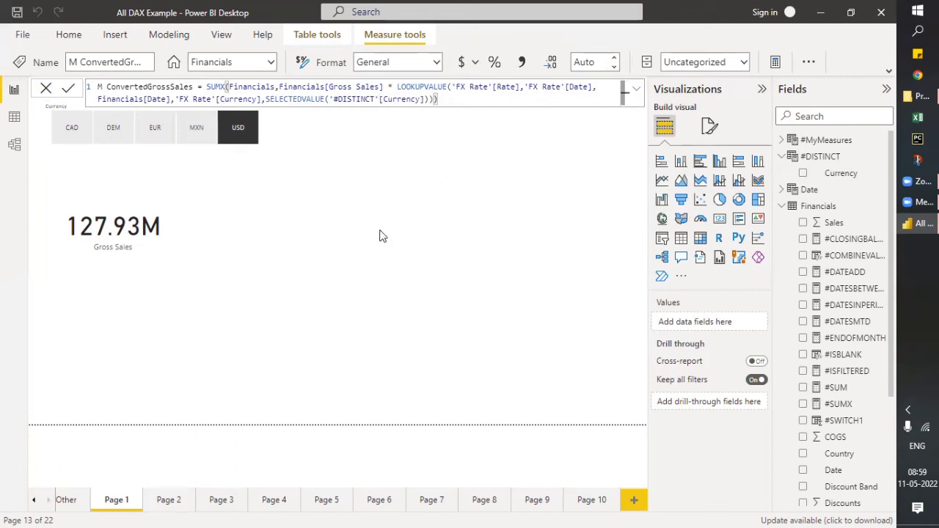
left_click(380, 235)
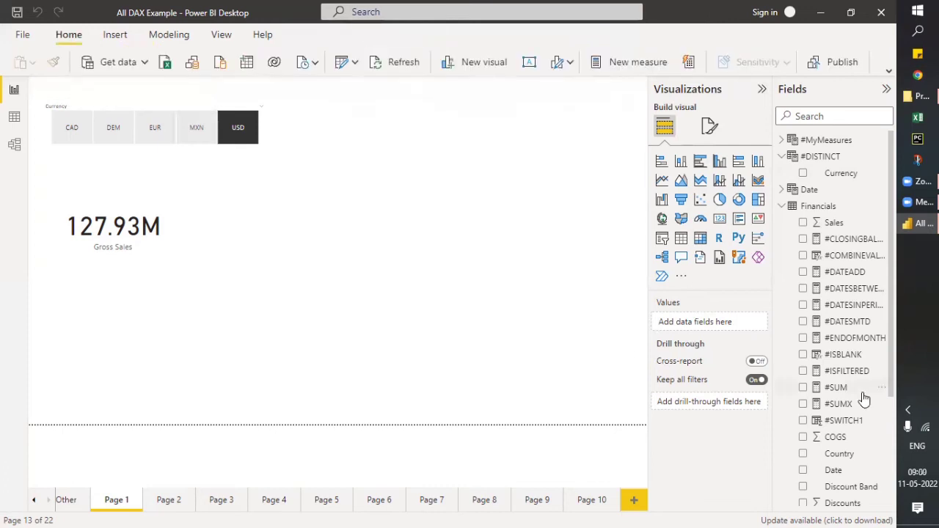
Add a card showing M ConvertedGrossSales (127.93M) aligned beside the Gross Sales card.
scroll(858, 405, "down", 3)
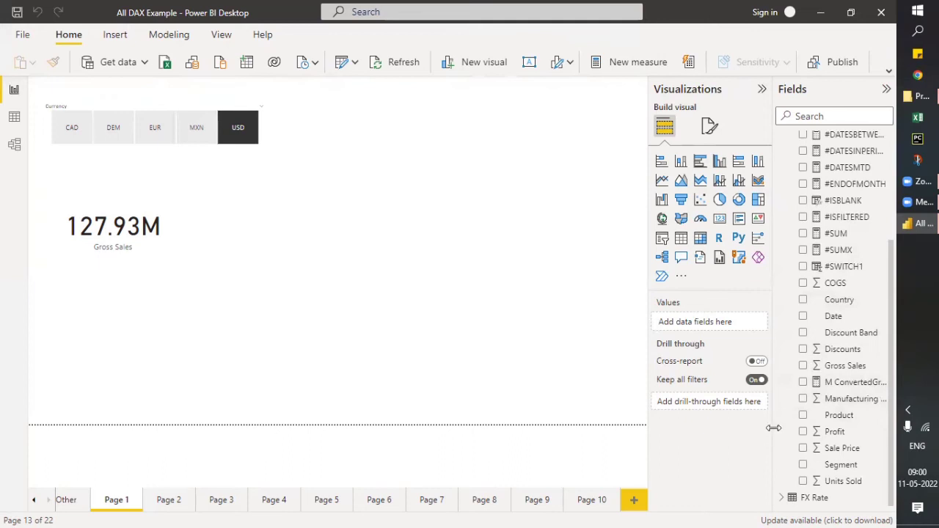
left_click_drag(767, 430, 701, 439)
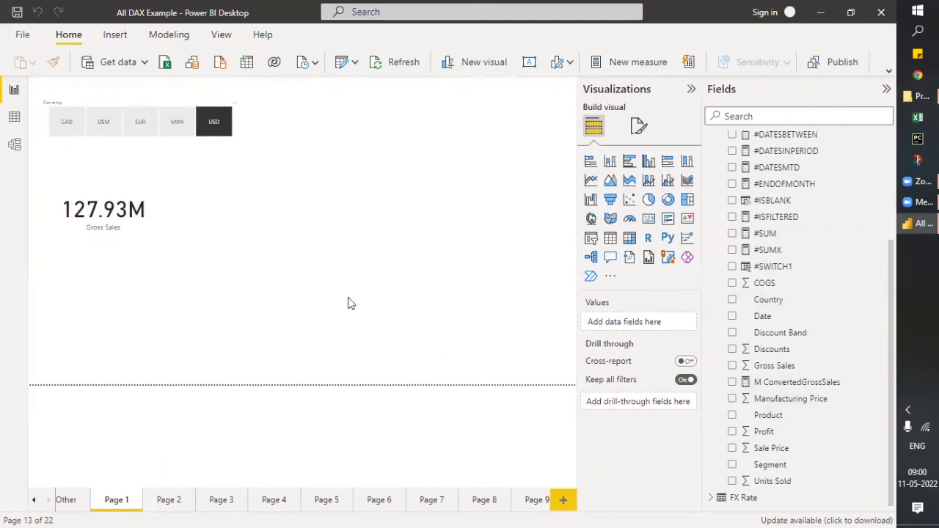
left_click(648, 219)
mouse_move(124, 300)
left_mouse_down()
mouse_move(282, 198)
mouse_move(255, 218)
left_mouse_up()
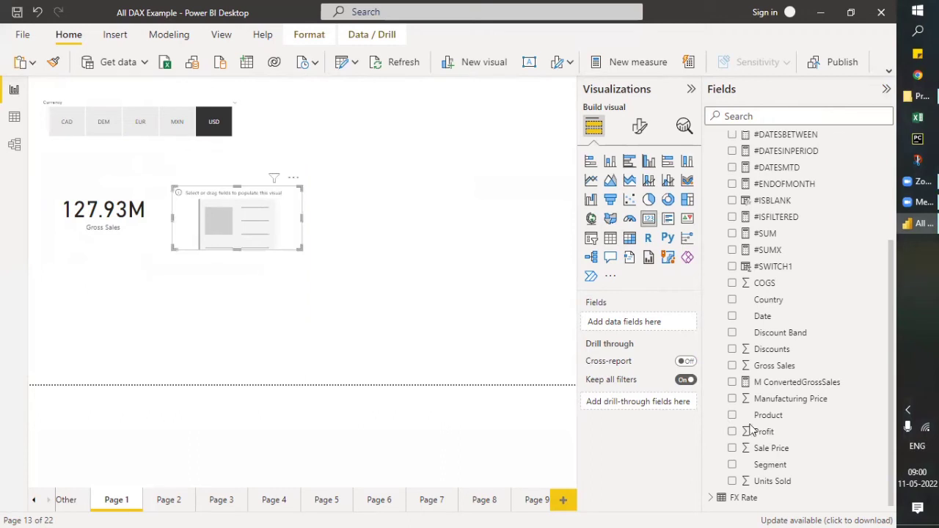
left_click(732, 383)
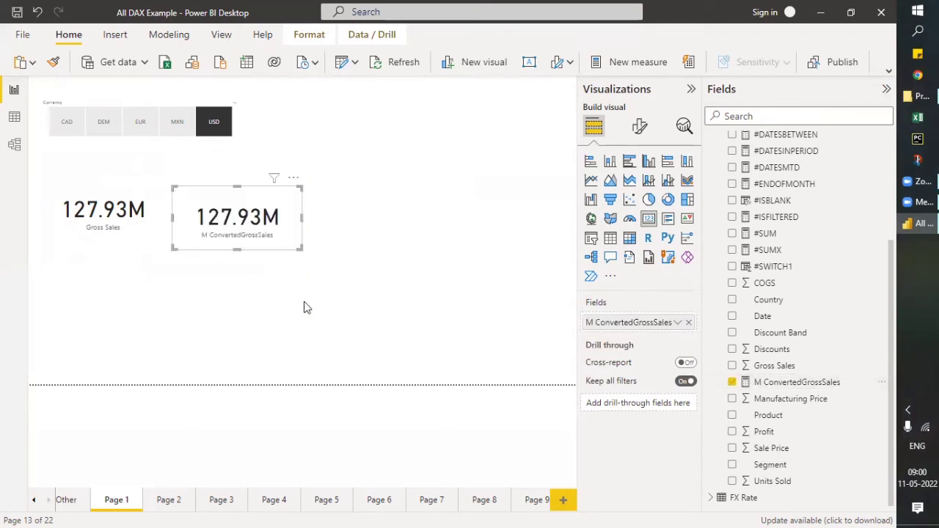
left_click_drag(215, 201, 214, 195)
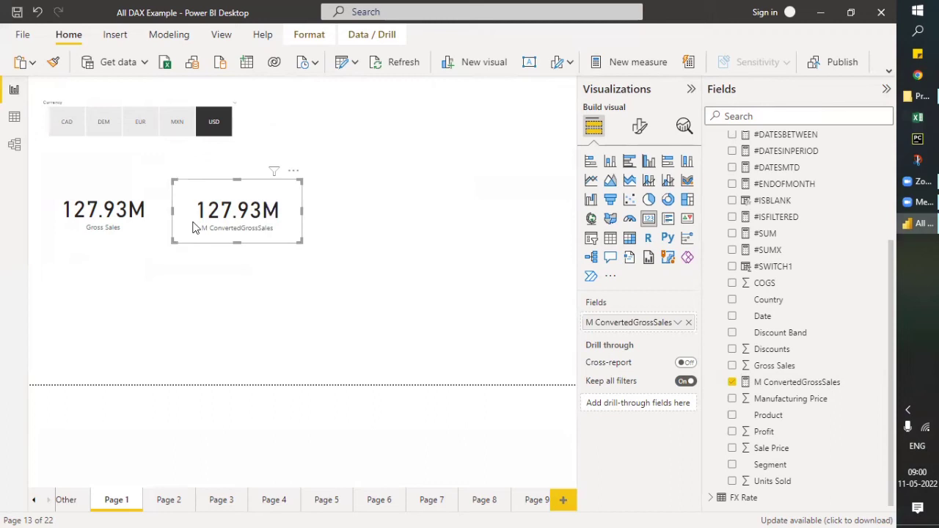
left_click(447, 176)
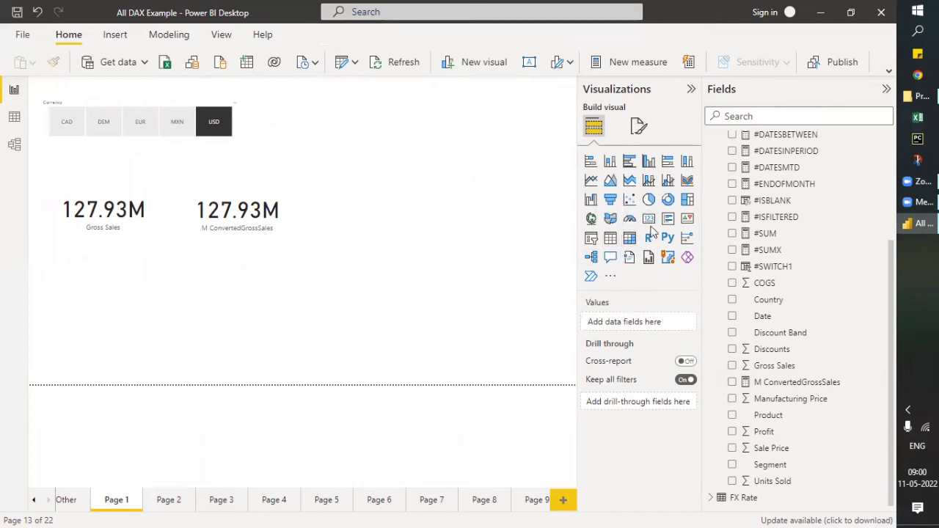
left_click(590, 239)
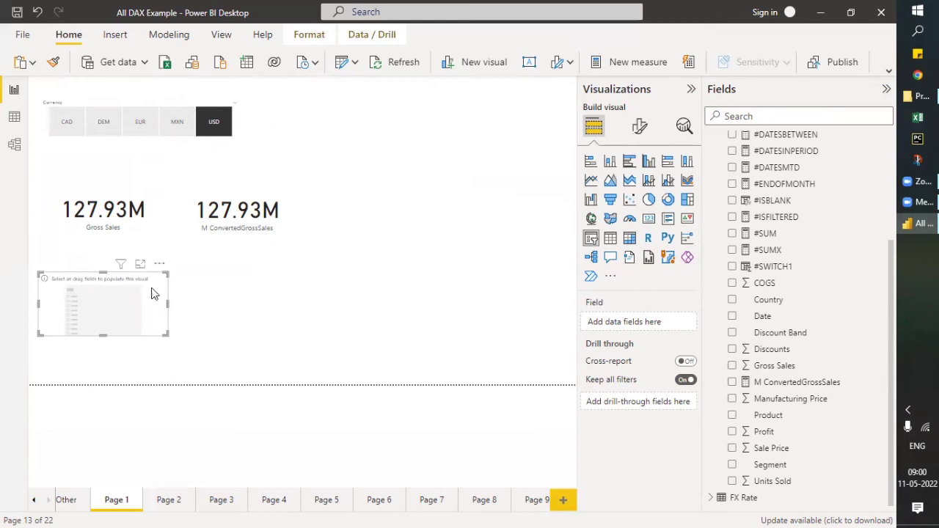
Move the empty slicer to the top beside the currency slicer and set its field to Date.
left_click_drag(145, 285, 350, 111)
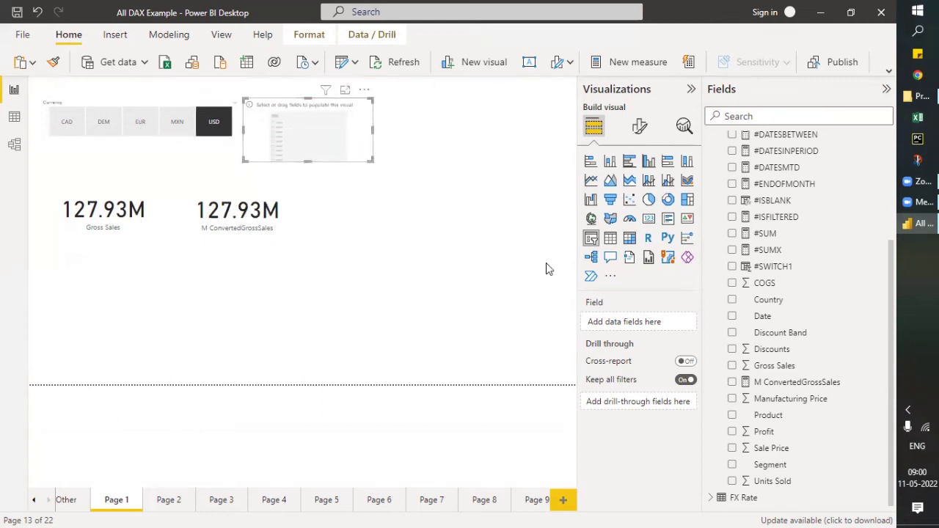
left_click_drag(773, 339, 791, 345)
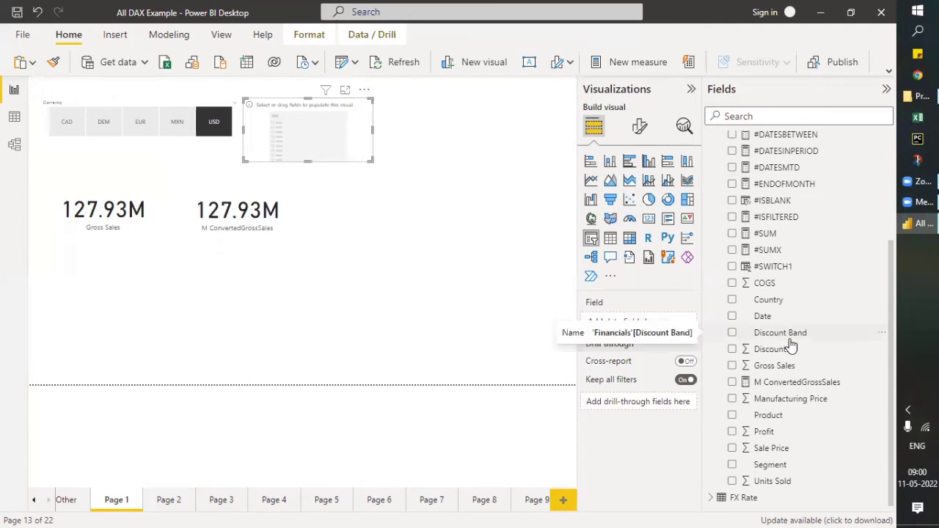
scroll(791, 344, "down", 5)
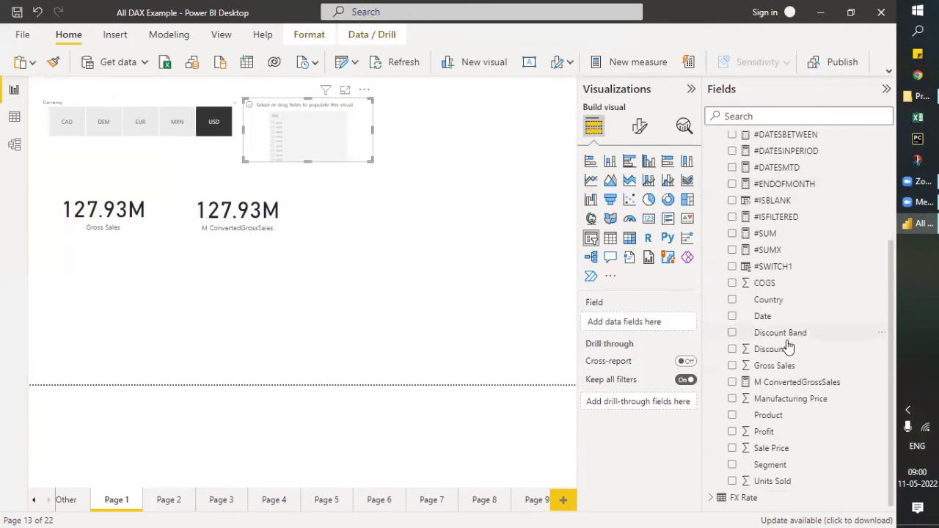
left_click(732, 316)
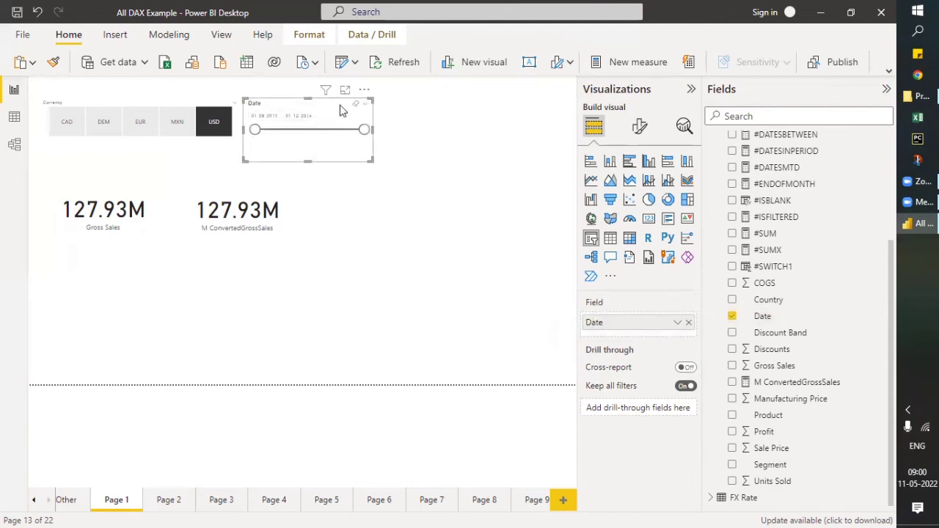
left_click_drag(340, 110, 462, 104)
left_click_drag(422, 165, 430, 283)
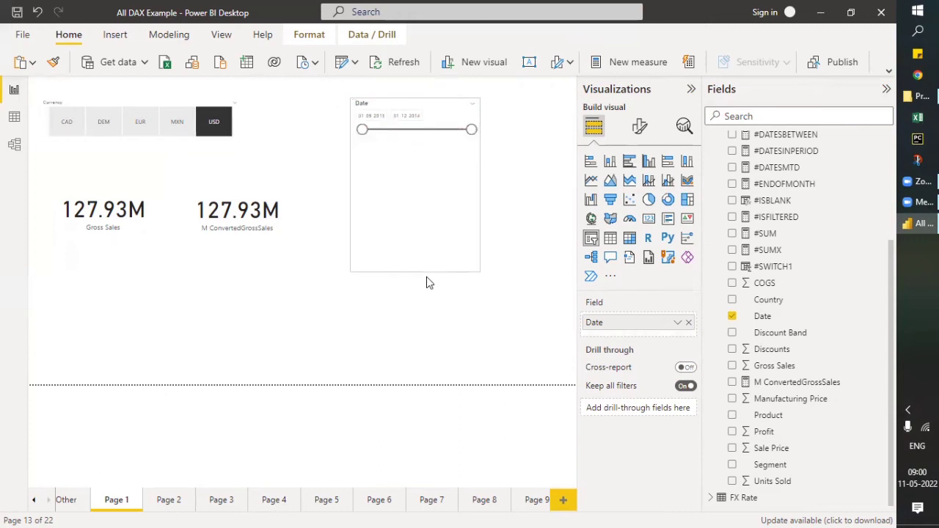
Change the Date slicer style from Between to List and shorten it to fit.
left_click(471, 107)
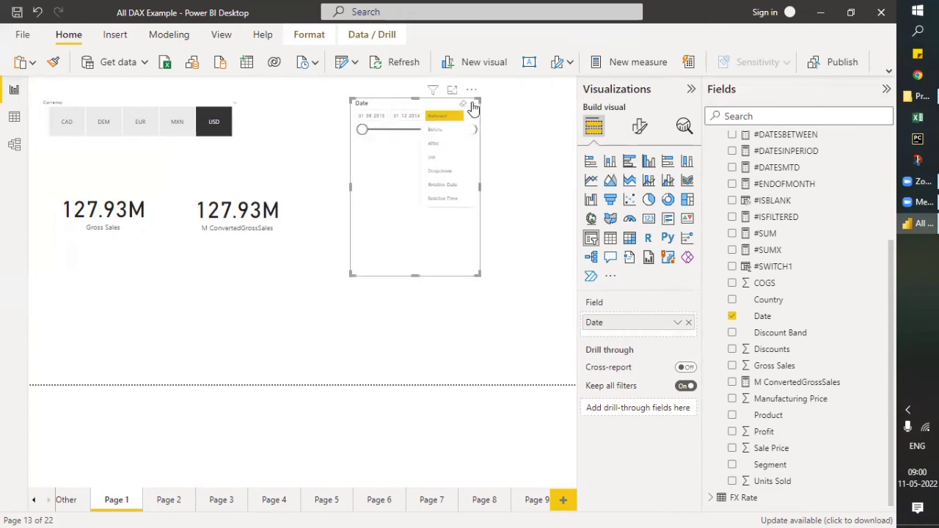
left_click(444, 158)
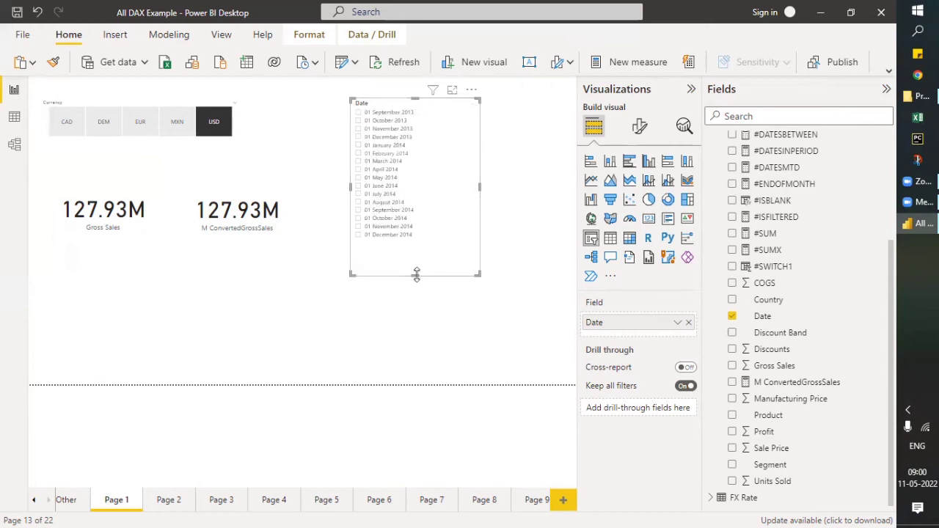
left_click_drag(416, 274, 416, 247)
left_click(348, 287)
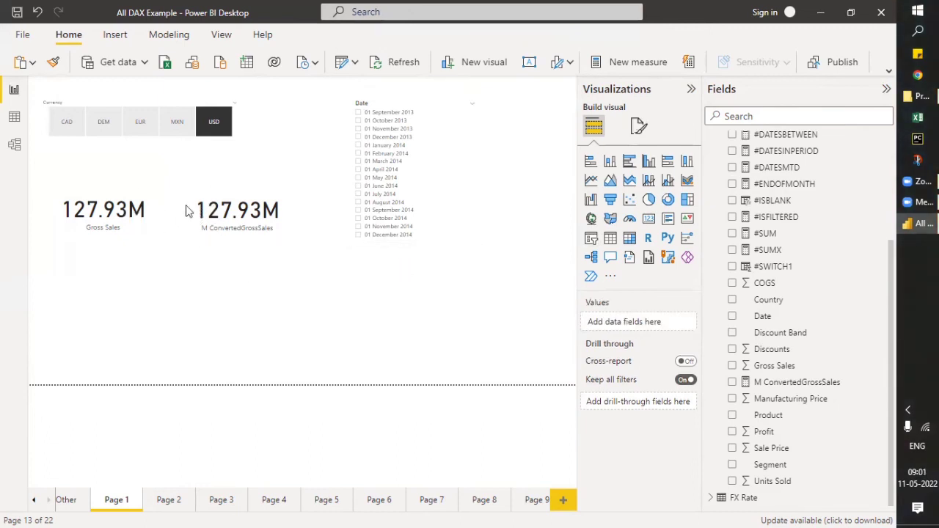
Cycle the currency through EUR, CAD, DEM and MXN, then filter to 01 June 2014.
left_click(141, 126)
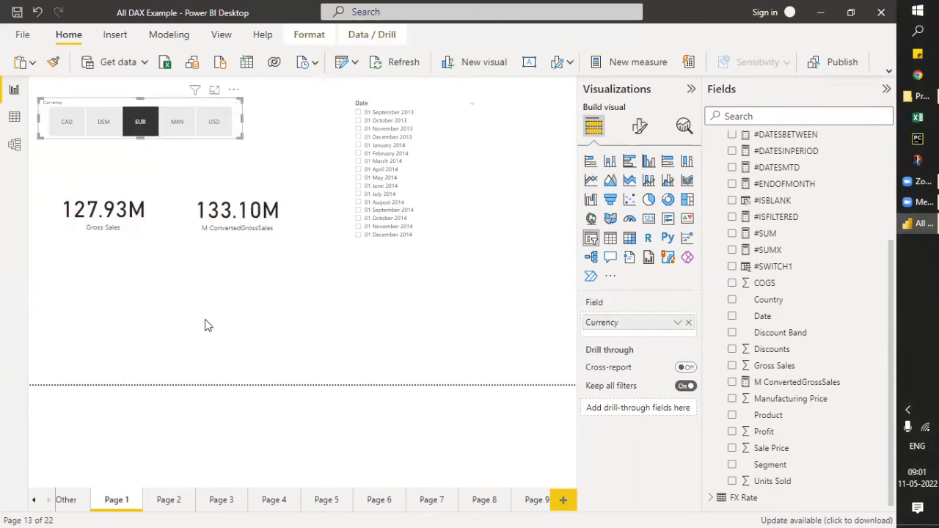
mouse_move(237, 211)
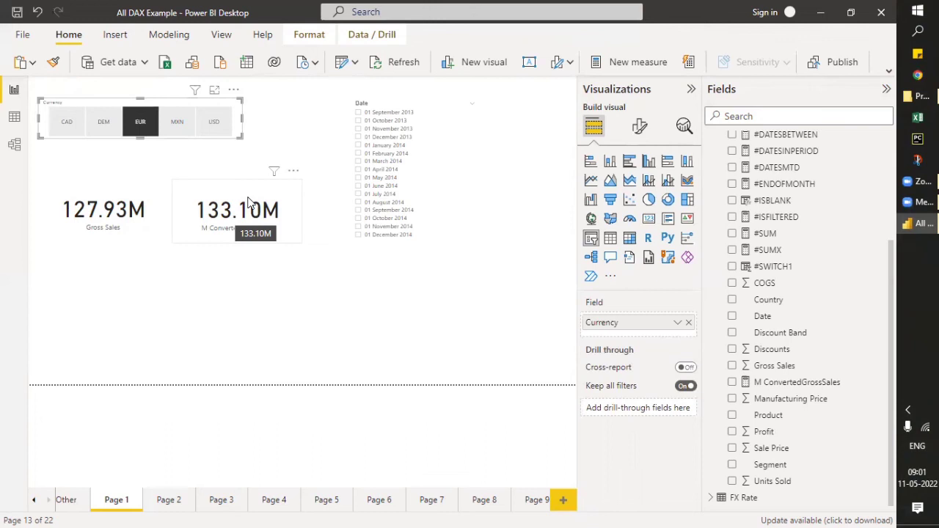
left_click(73, 121)
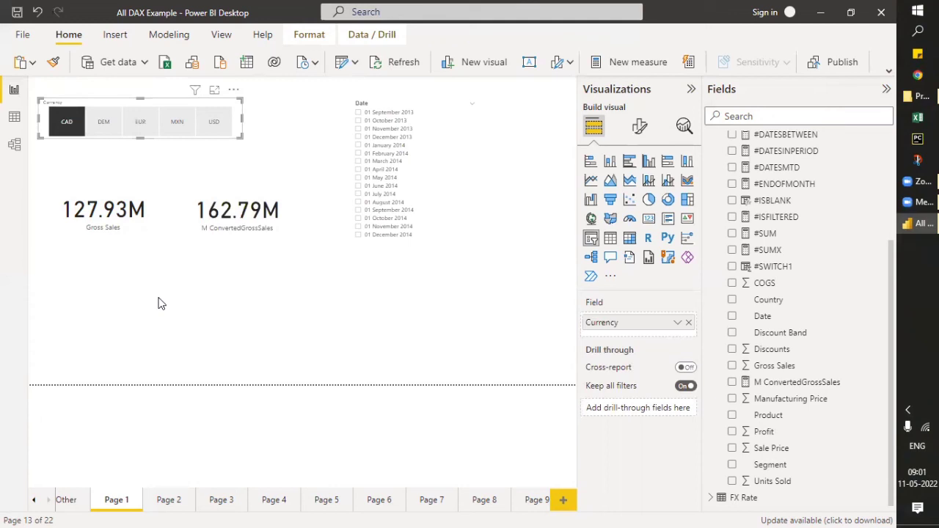
left_click(102, 127)
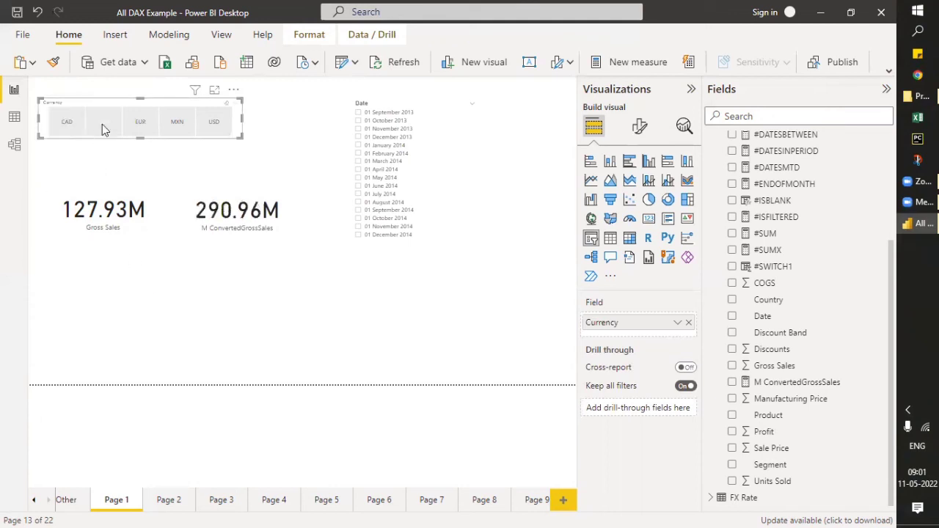
left_click(169, 130)
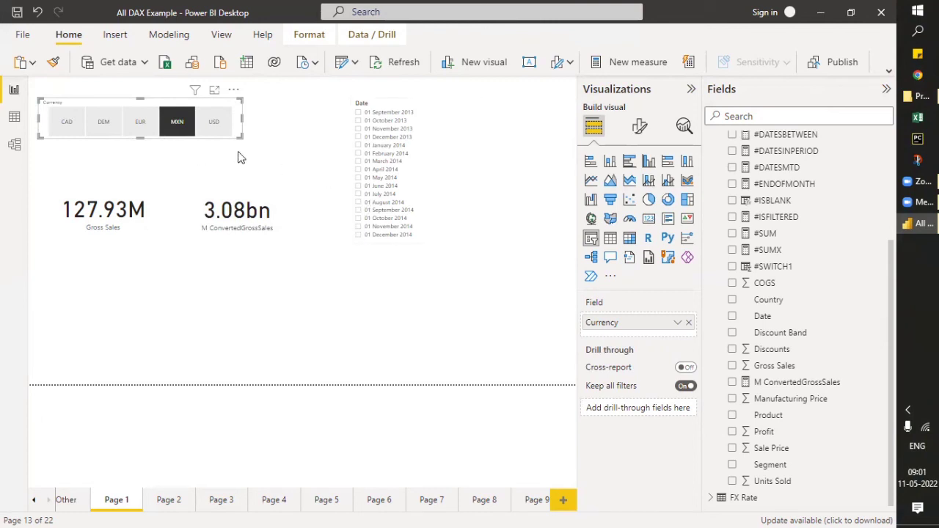
mouse_move(414, 169)
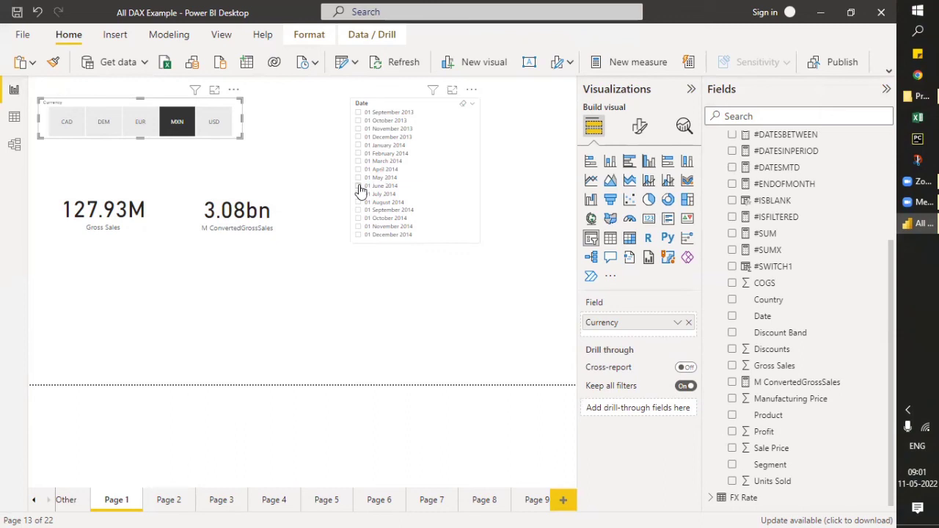
left_click(359, 187)
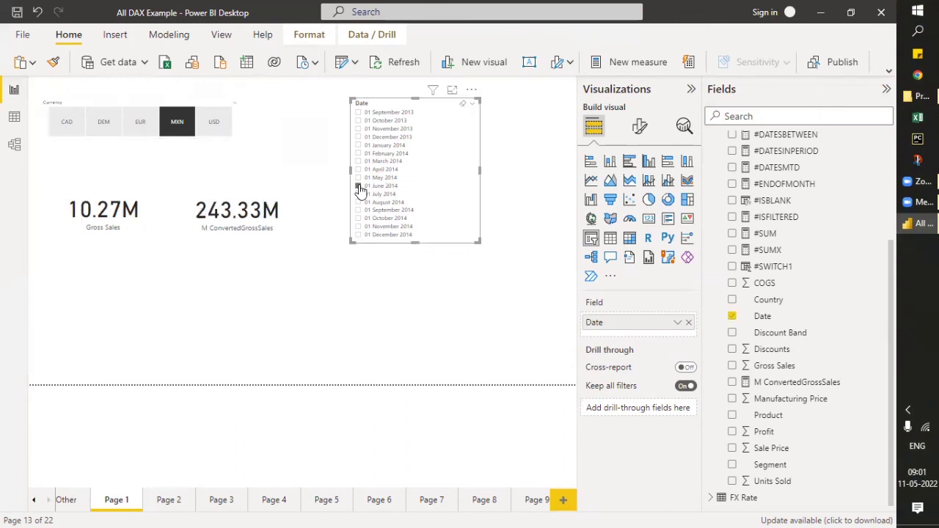
Try November and October 2013, then switch back to USD and clear the date filter.
left_click(359, 130)
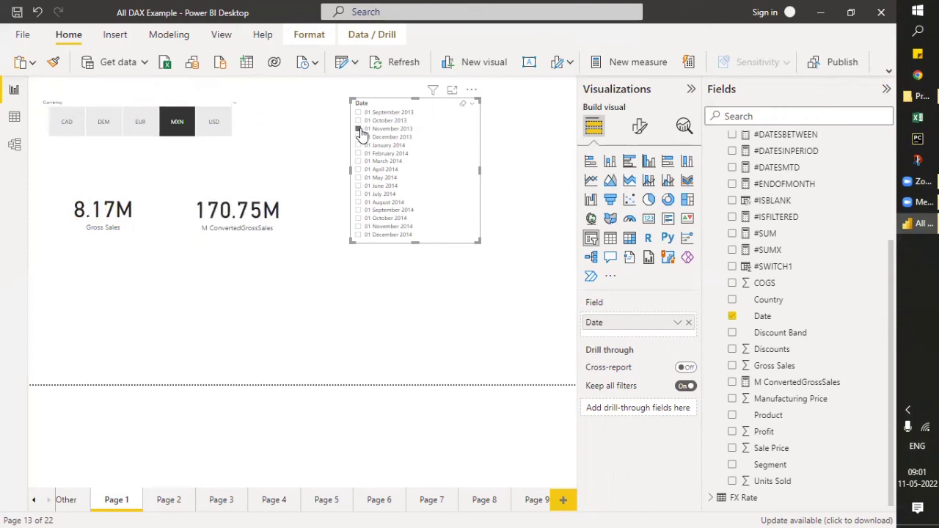
left_click(359, 120)
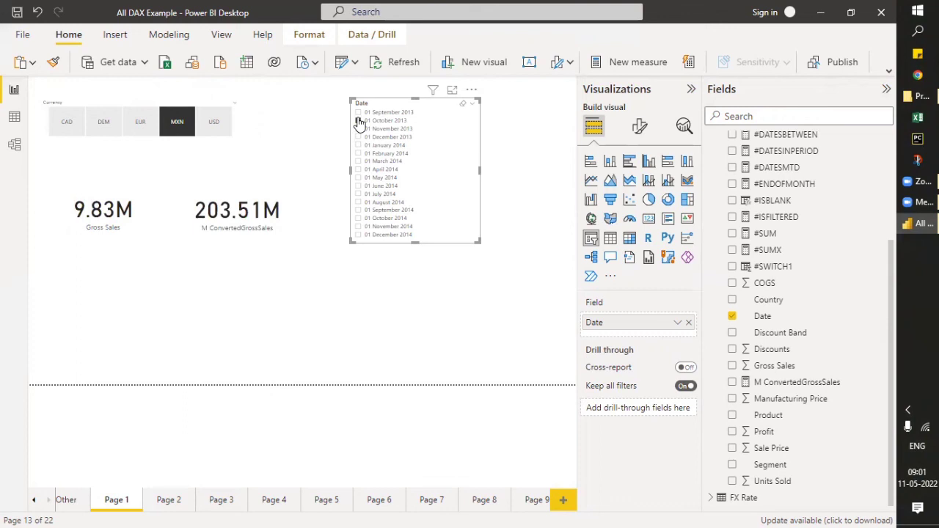
left_click(178, 121)
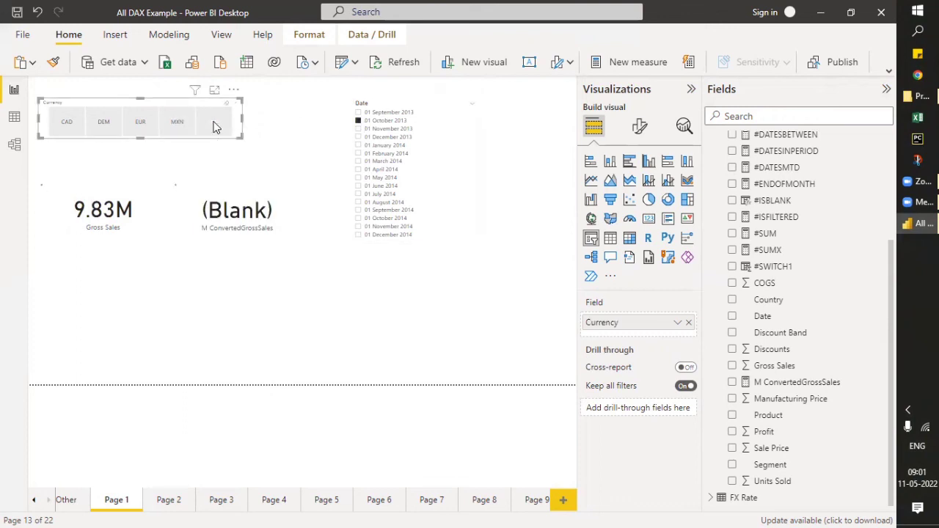
left_click(213, 124)
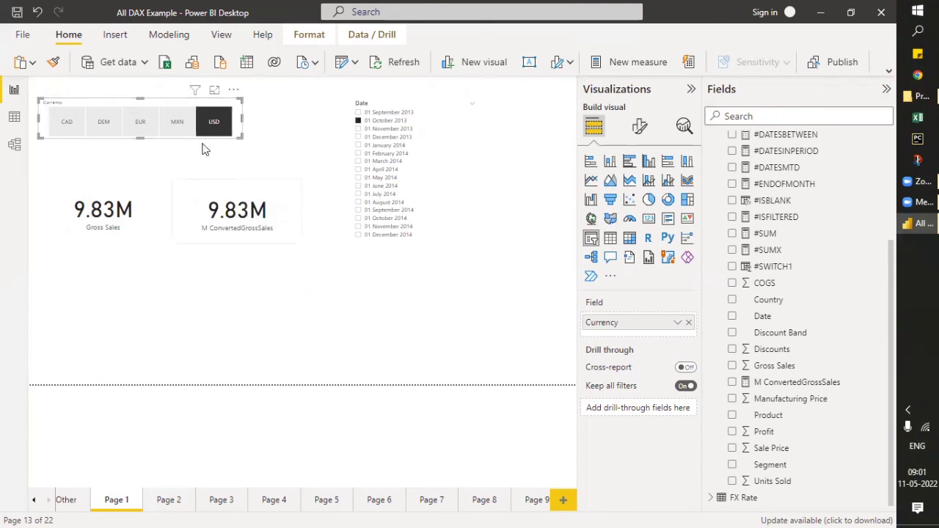
left_click(210, 120)
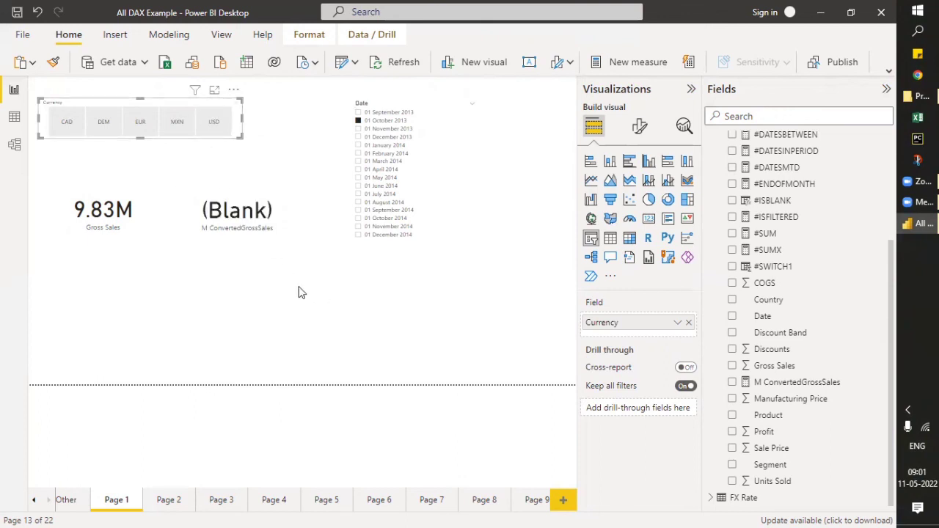
left_click(213, 118)
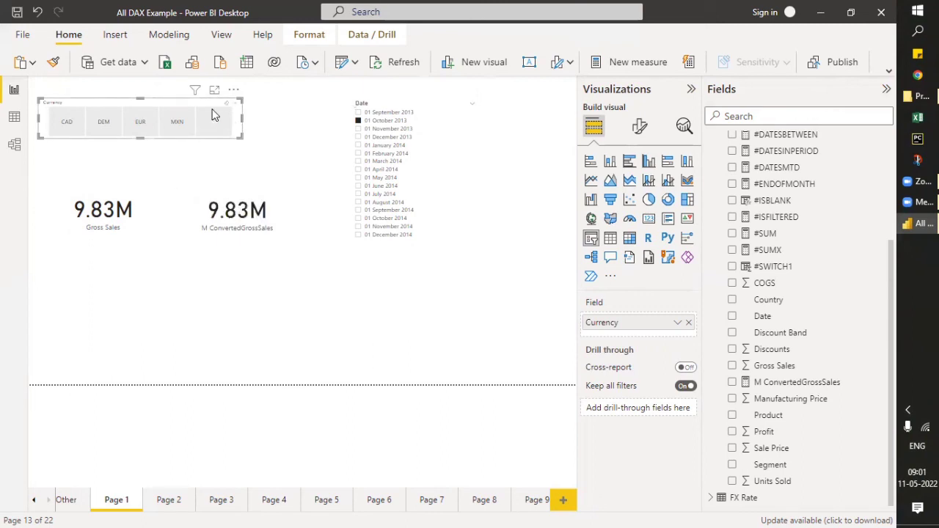
left_click(231, 126)
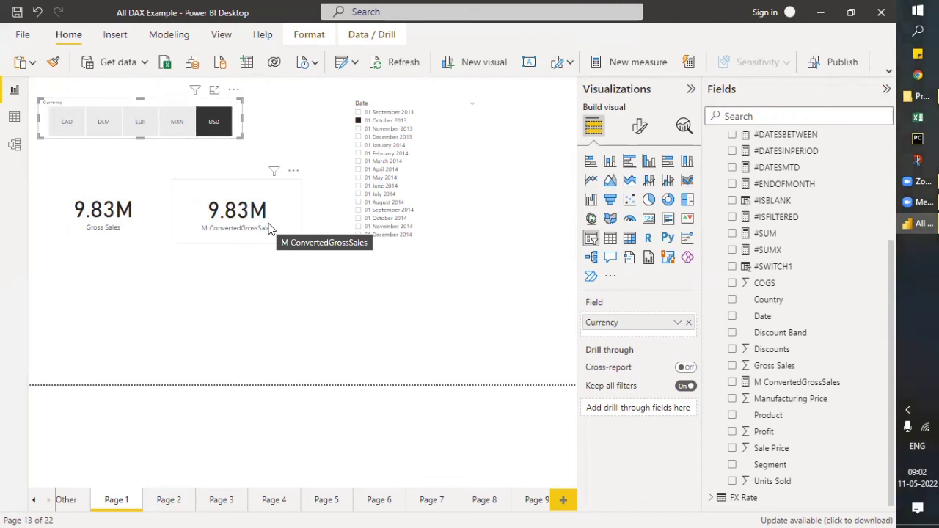
mouse_move(414, 169)
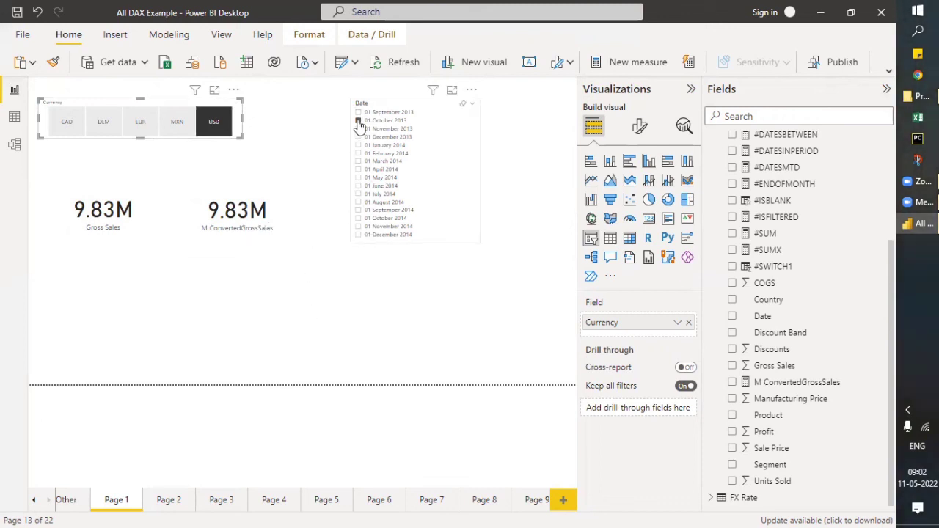
left_click(359, 122)
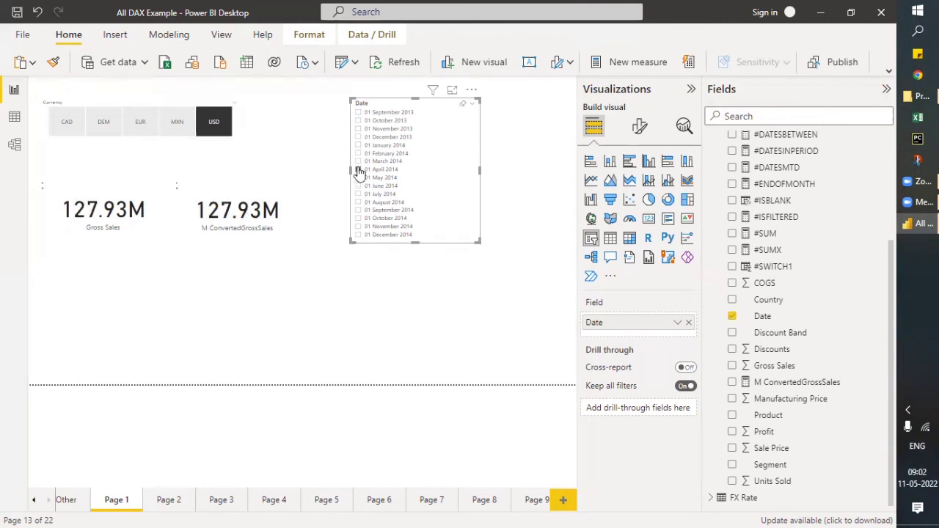
Filter to 01 October 2014 only, then select M ConvertedGrossSales to view its DAX.
left_click(358, 170)
left_click(358, 220)
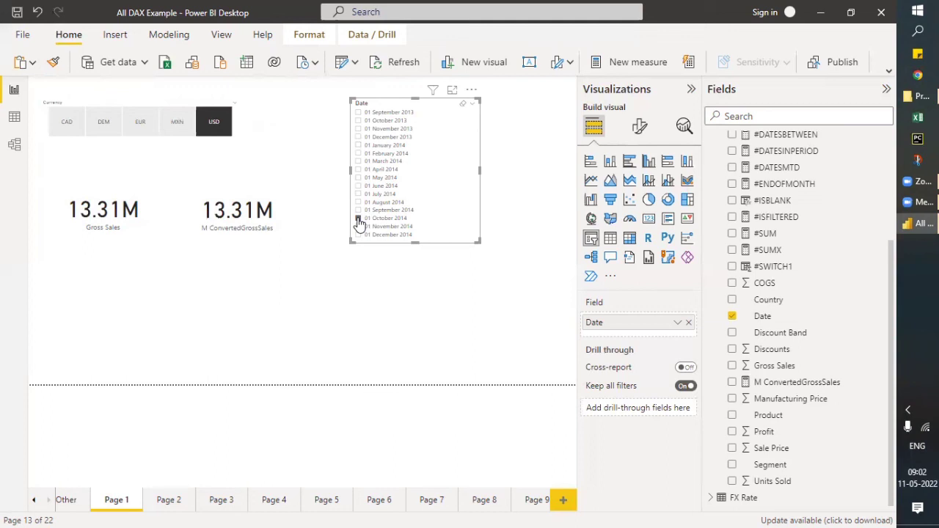
left_click(358, 219)
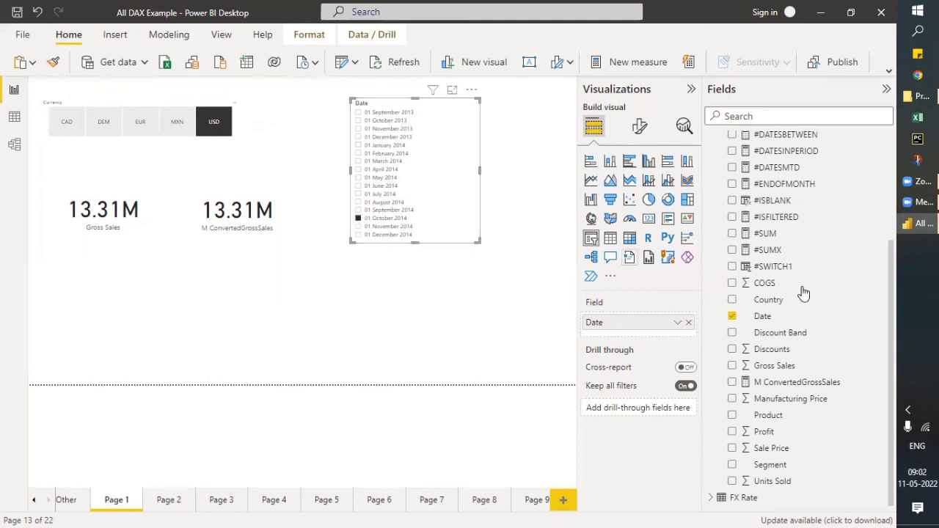
left_click(779, 383)
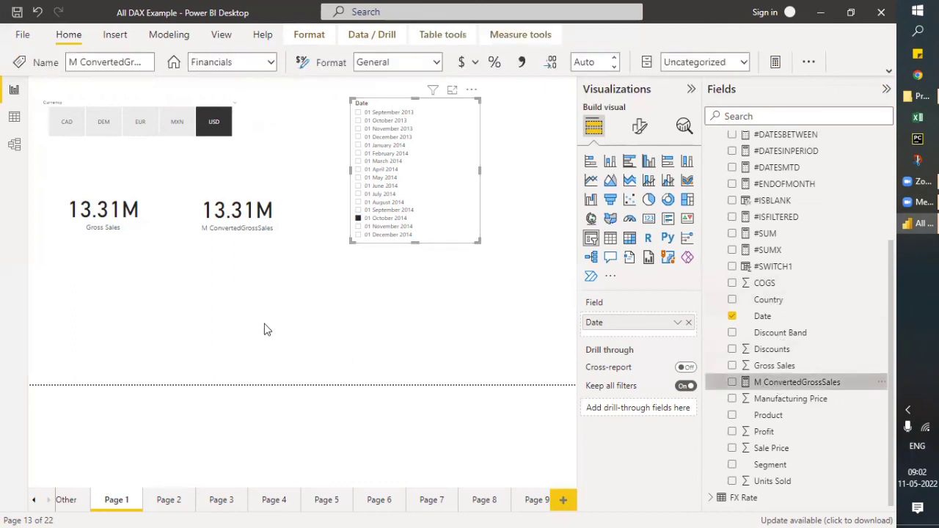